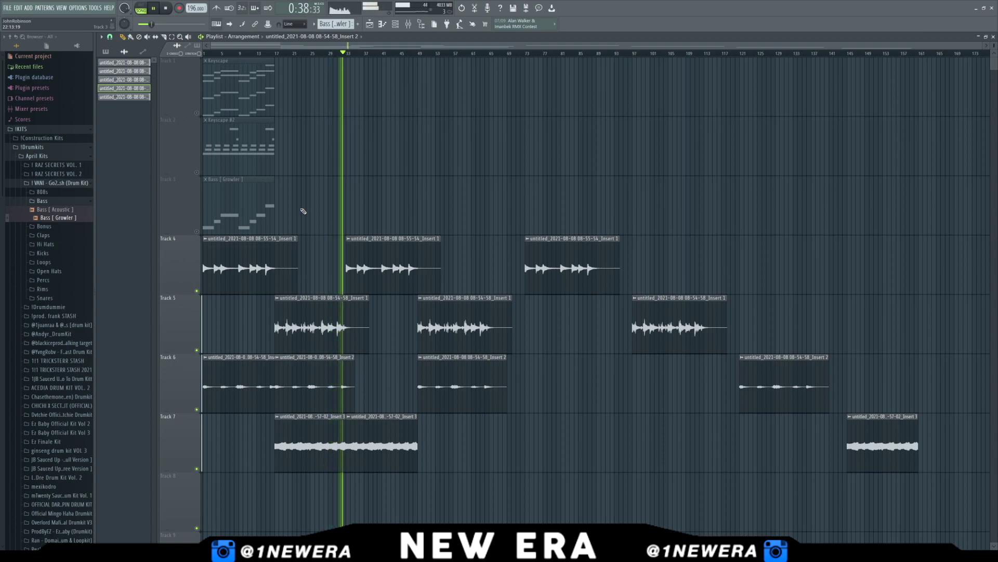
Step: Play through the notes of the Keyscape pattern on Track 1 on their own
{"action": "key", "text": "space"}
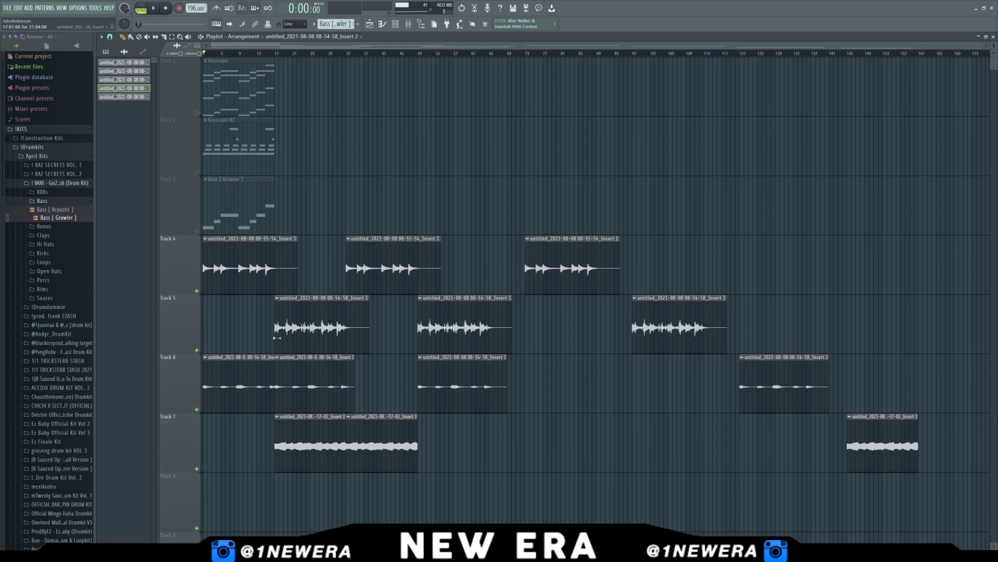
{"action": "double_click", "coordinate": [259, 96]}
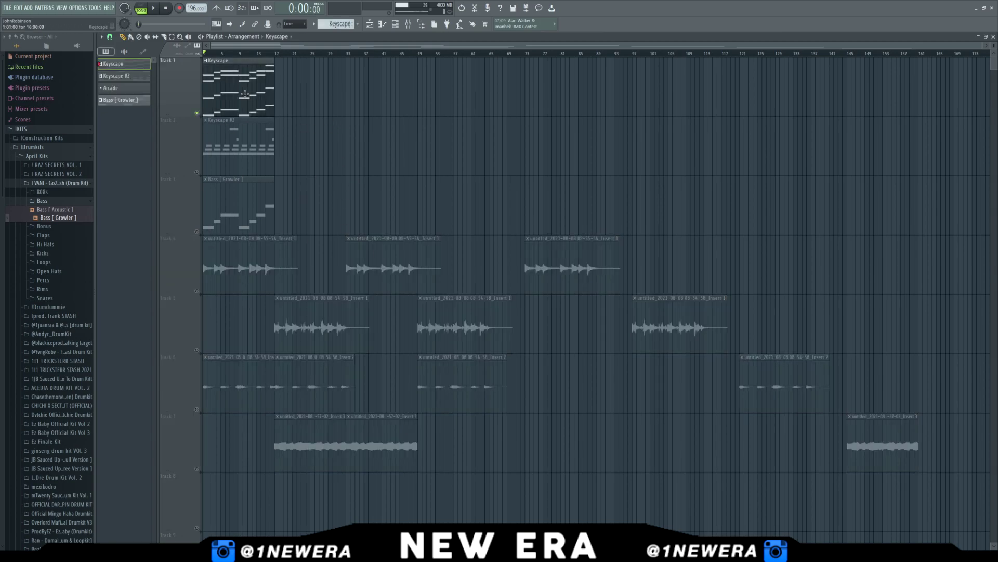
{"action": "right_click", "coordinate": [300, 146], "text": "ctrl"}
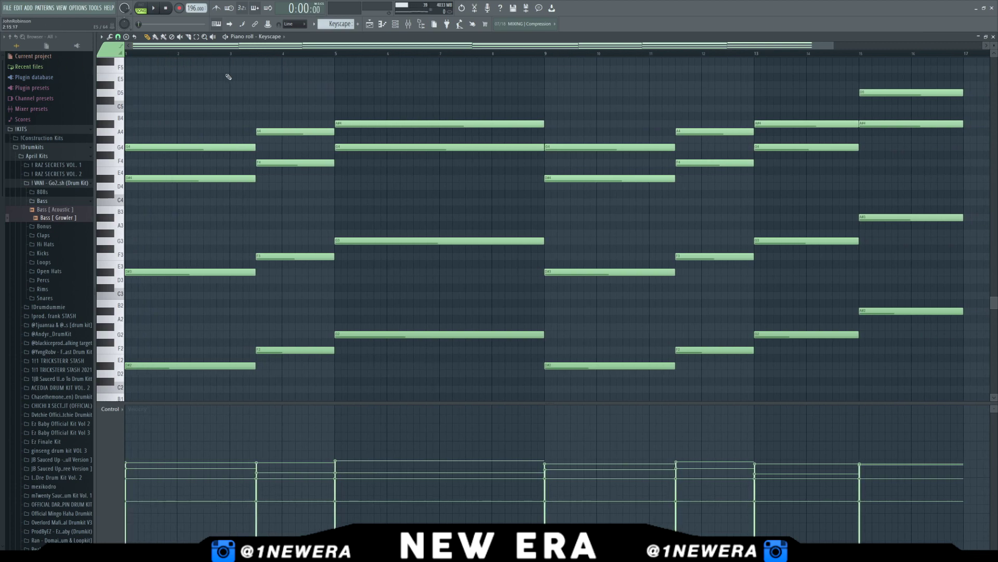
{"action": "key", "text": "space"}
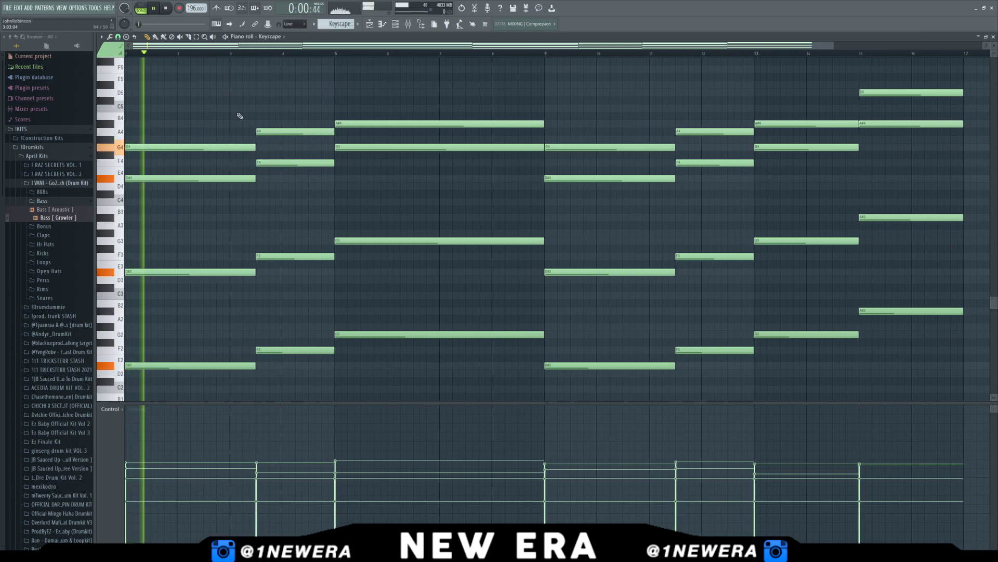
{"action": "key", "text": "space"}
{"action": "key", "text": "space"}
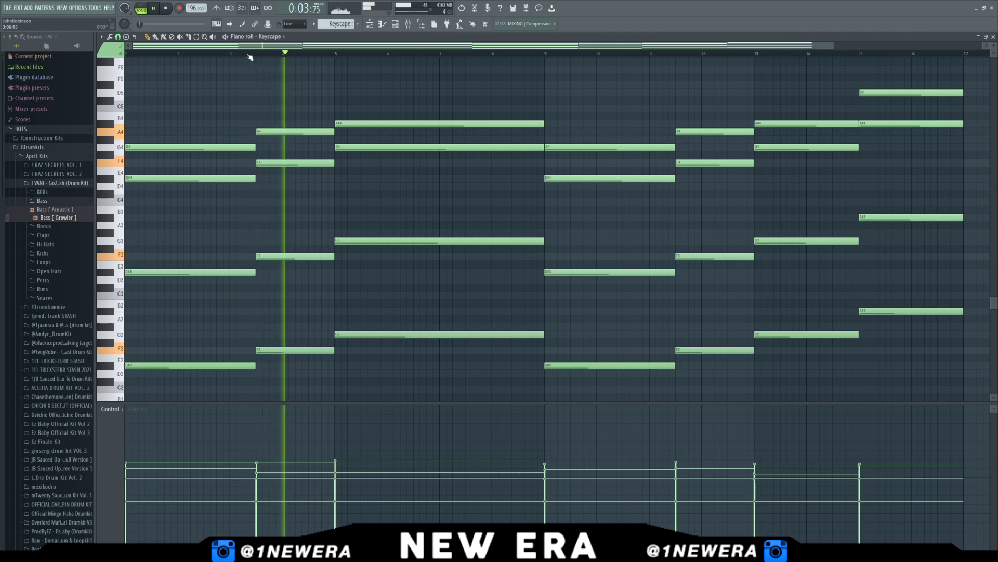
{"action": "scroll", "coordinate": [248, 55], "scroll_direction": "down", "scroll_amount": 3}
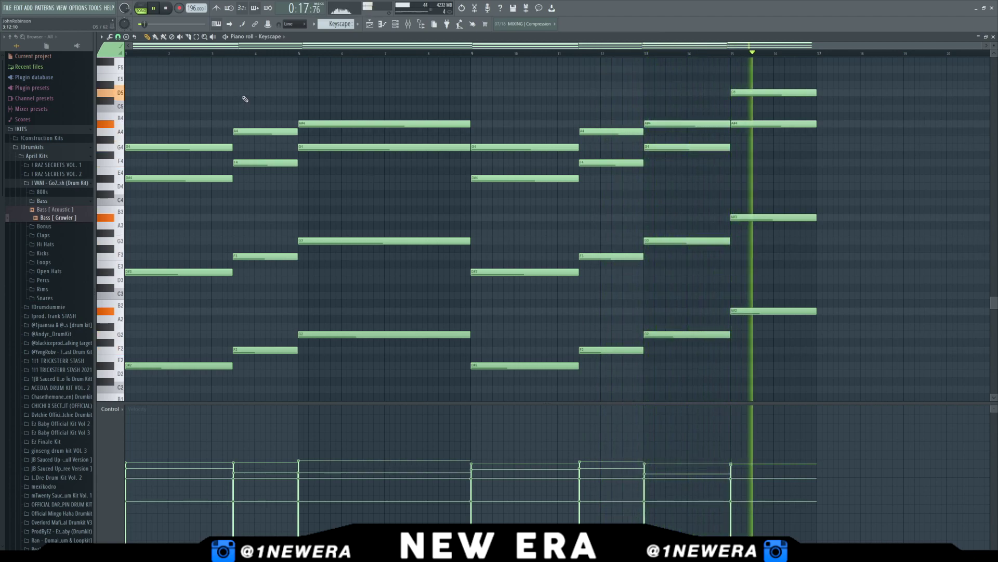
{"action": "key", "text": "space"}
{"action": "left_click", "coordinate": [369, 25]}
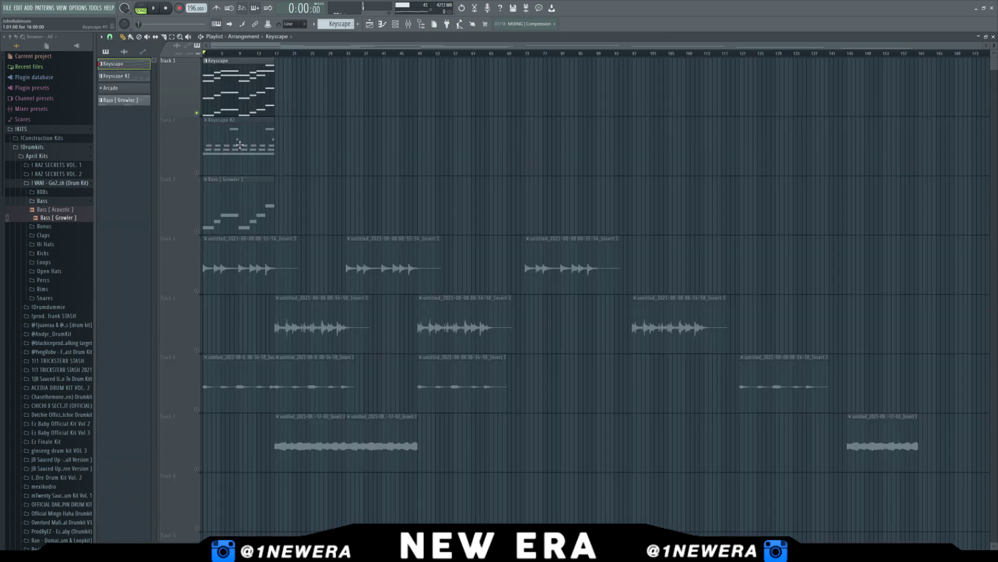
Step: Solo Track 2 and play through the notes of the Keyscape #2 pattern
{"action": "right_click", "coordinate": [198, 171]}
{"action": "double_click", "coordinate": [250, 138]}
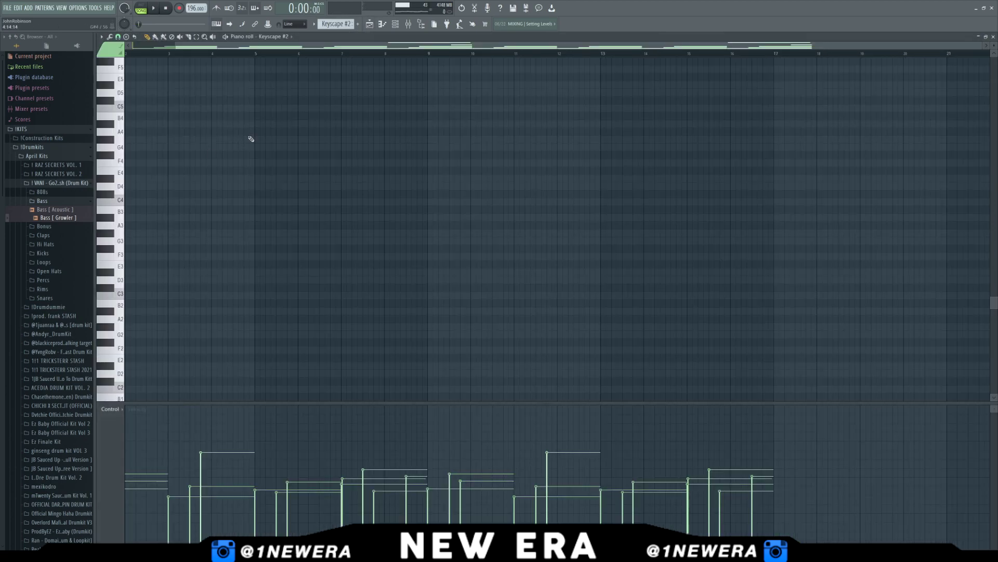
{"action": "key", "text": "space"}
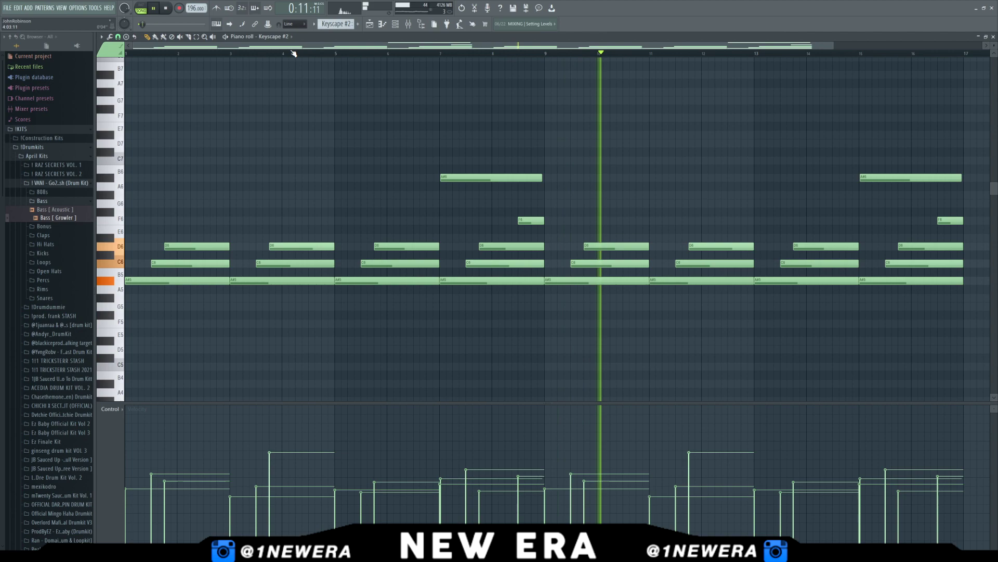
{"action": "scroll", "coordinate": [293, 54], "scroll_direction": "down", "scroll_amount": 2}
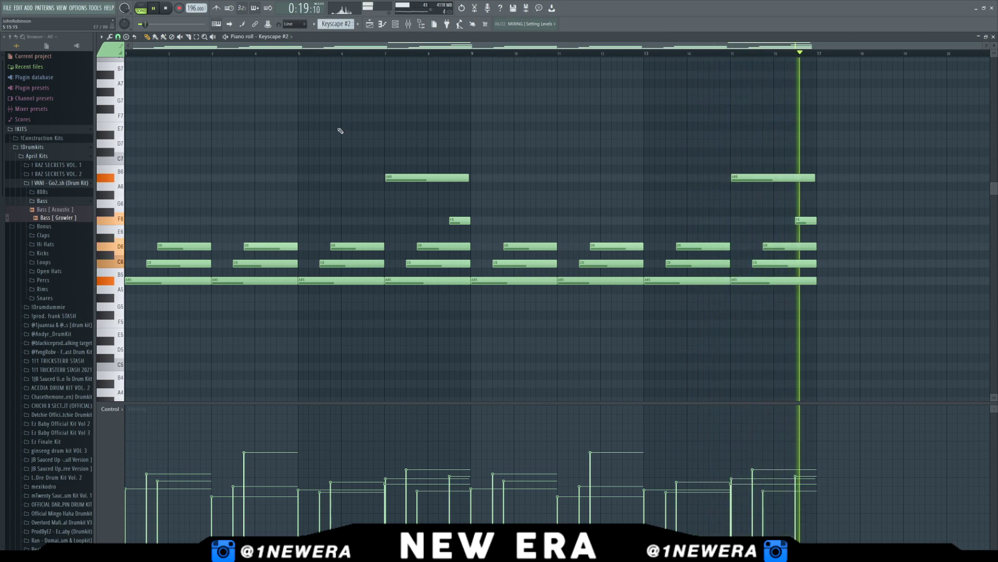
{"action": "key", "text": "space"}
{"action": "left_click", "coordinate": [369, 28]}
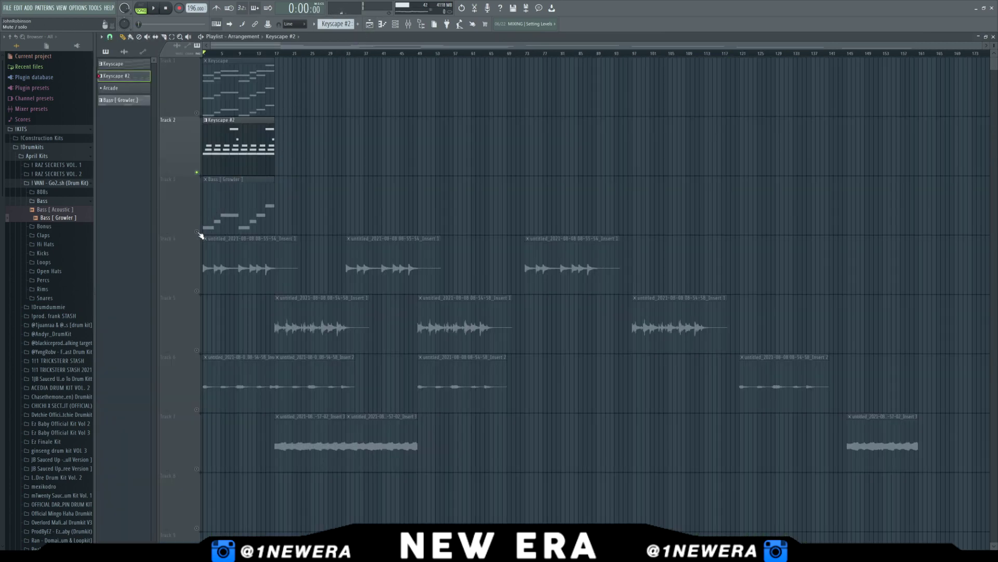
Step: Review the Bass [ Growler ] notes on Track 3 and play them together with unmuted Tracks 4 and 5
{"action": "double_click", "coordinate": [261, 193]}
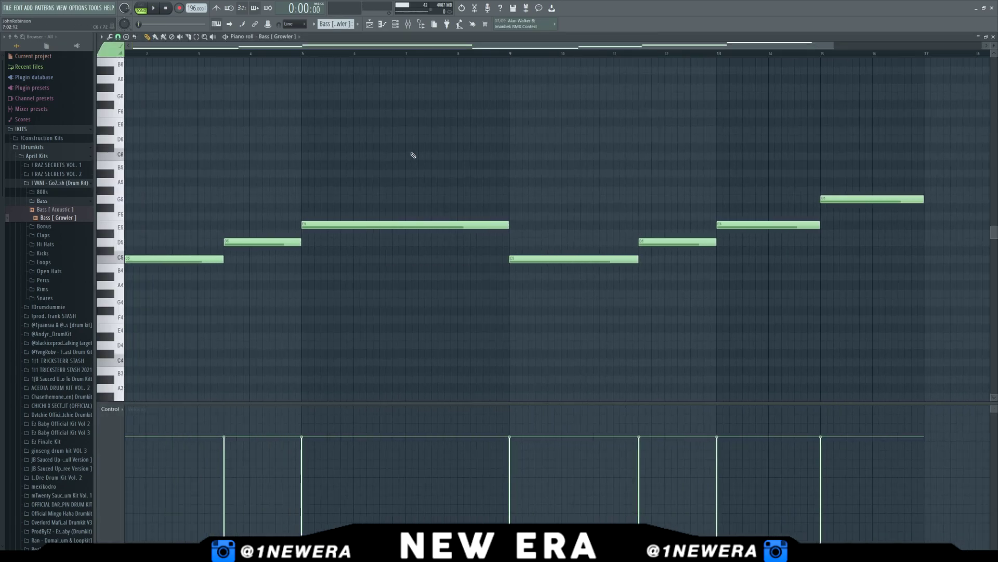
{"action": "left_click", "coordinate": [366, 27]}
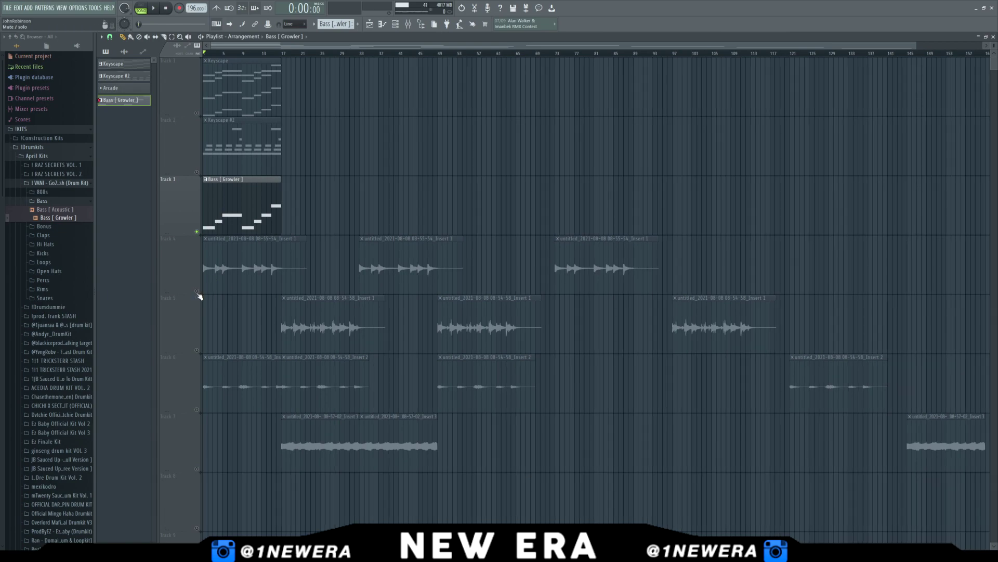
{"action": "left_click", "coordinate": [197, 291]}
{"action": "left_click", "coordinate": [197, 350]}
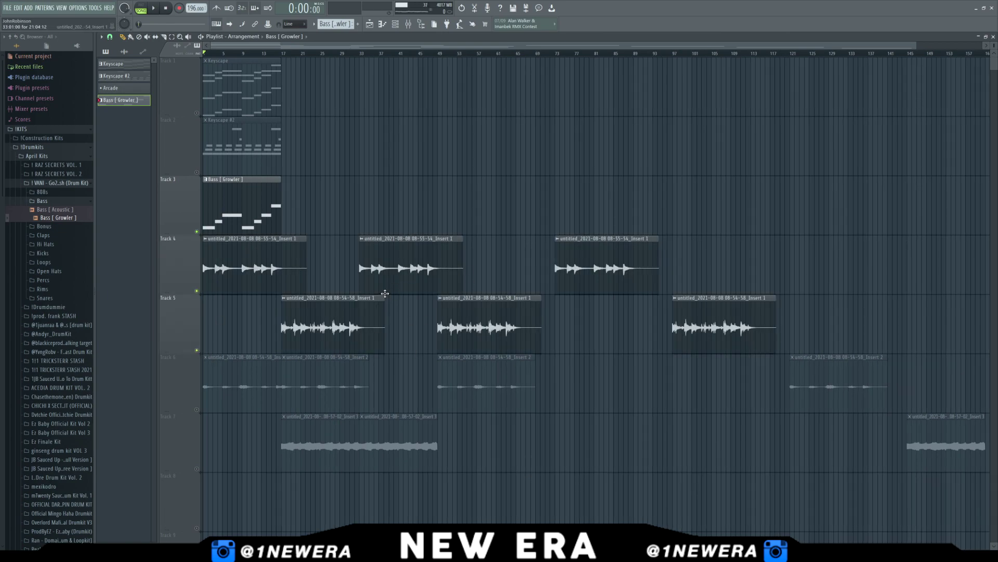
{"action": "double_click", "coordinate": [214, 264]}
{"action": "left_click", "coordinate": [317, 72]}
{"action": "double_click", "coordinate": [222, 215]}
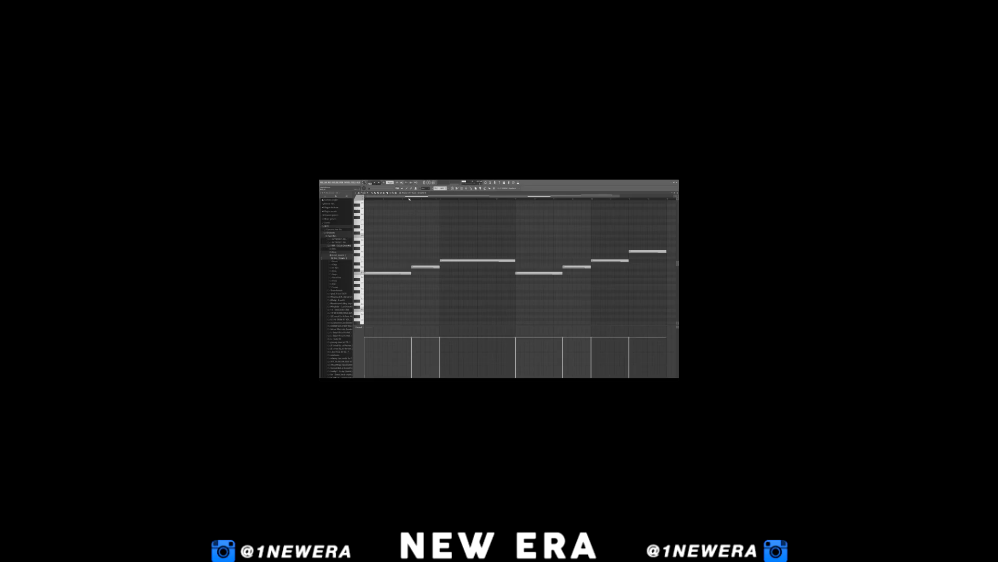
{"action": "key", "text": "space"}
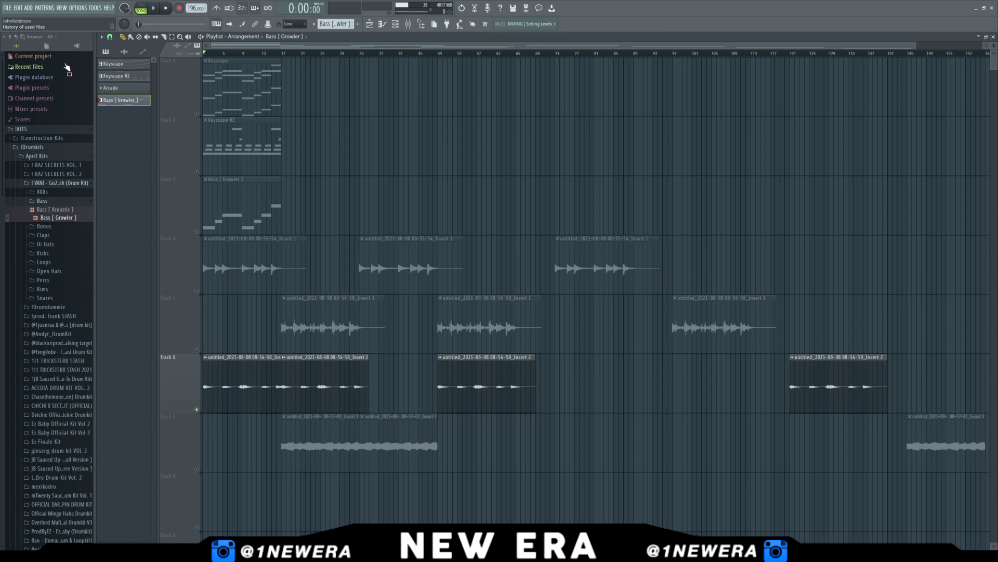
Step: Listen to Track 6's audio clips on their own and look over the arrangement's other tracks
{"action": "scroll", "coordinate": [228, 126], "scroll_direction": "down", "scroll_amount": 4}
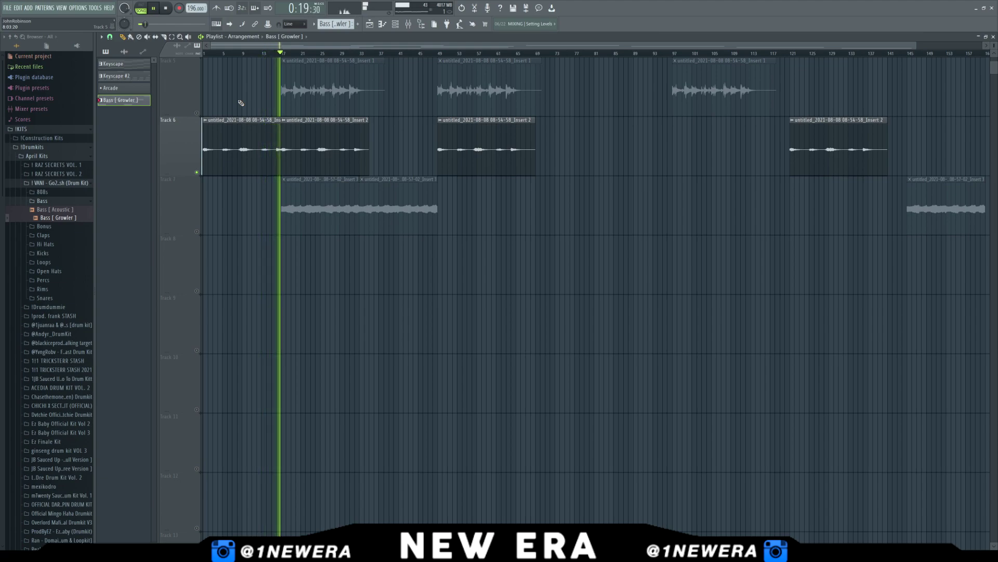
{"action": "key", "text": "space"}
{"action": "scroll", "coordinate": [241, 103], "scroll_direction": "up", "scroll_amount": 4}
{"action": "scroll", "coordinate": [254, 283], "scroll_direction": "down", "scroll_amount": 4}
{"action": "scroll", "coordinate": [390, 296], "scroll_direction": "up", "scroll_amount": 4}
{"action": "scroll", "coordinate": [404, 289], "scroll_direction": "down", "scroll_amount": 3}
{"action": "scroll", "coordinate": [421, 259], "scroll_direction": "up", "scroll_amount": 2}
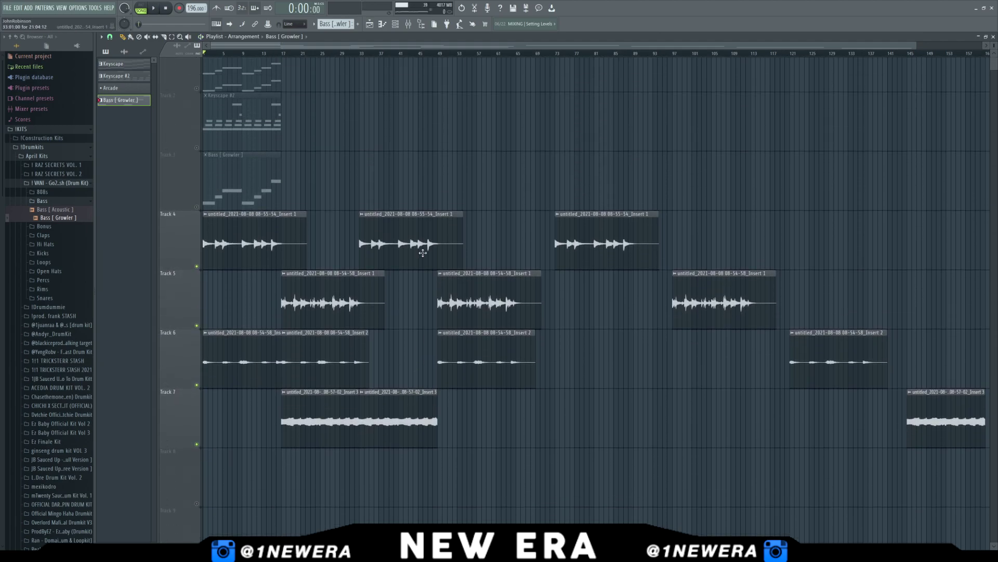
{"action": "scroll", "coordinate": [421, 259], "scroll_direction": "down", "scroll_amount": 3}
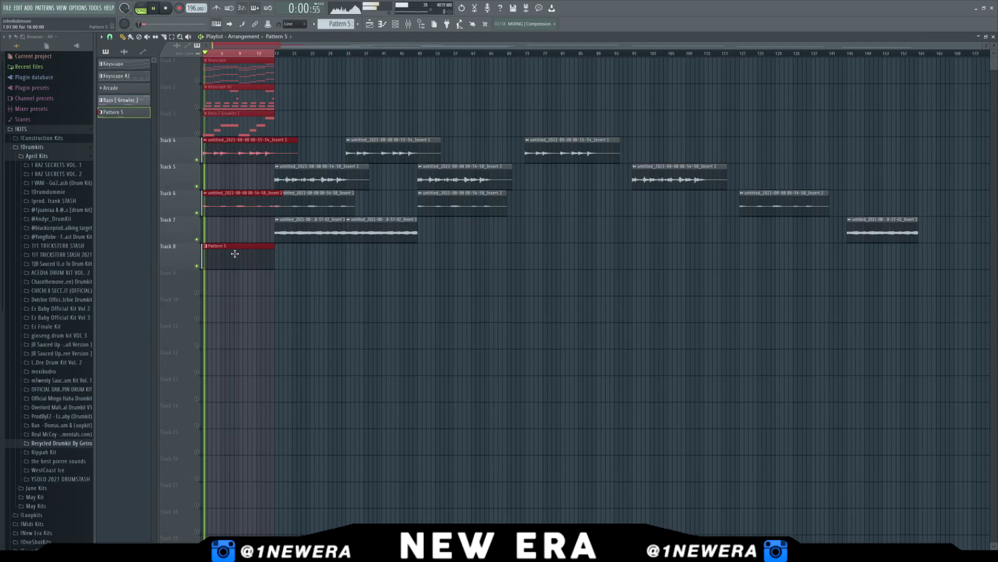
Step: Place three hi-hat notes on C5 in Pattern 5, at steps 1, 7 and 13 of bar 1
{"action": "double_click", "coordinate": [235, 253]}
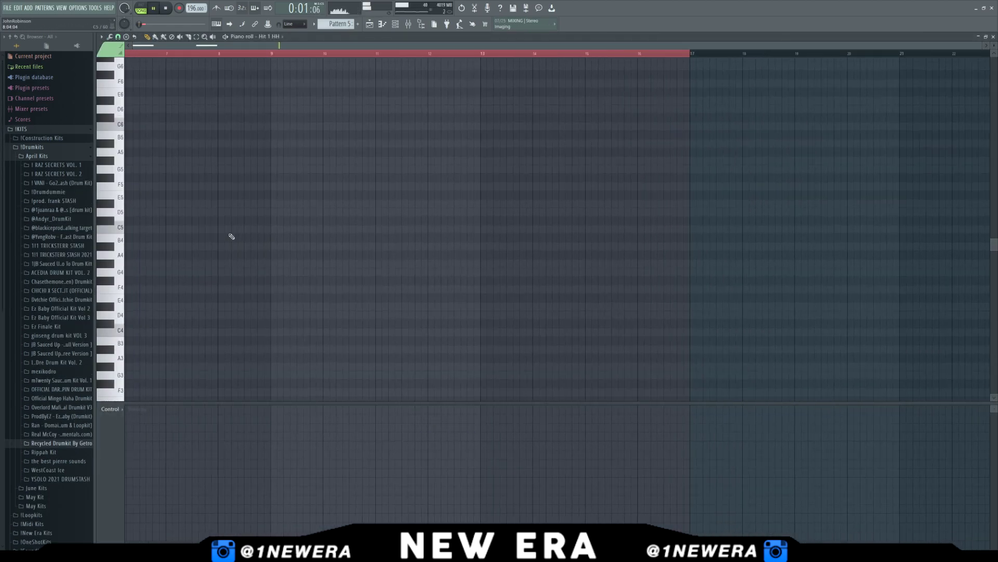
{"action": "left_click", "coordinate": [128, 229]}
{"action": "left_click", "coordinate": [147, 228]}
{"action": "left_click", "coordinate": [166, 229]}
{"action": "key", "text": "space"}
{"action": "key", "text": "space"}
{"action": "scroll", "coordinate": [178, 51], "scroll_direction": "up", "scroll_amount": 5}
{"action": "key", "text": "space"}
{"action": "scroll", "coordinate": [231, 52], "scroll_direction": "up", "scroll_amount": 2}
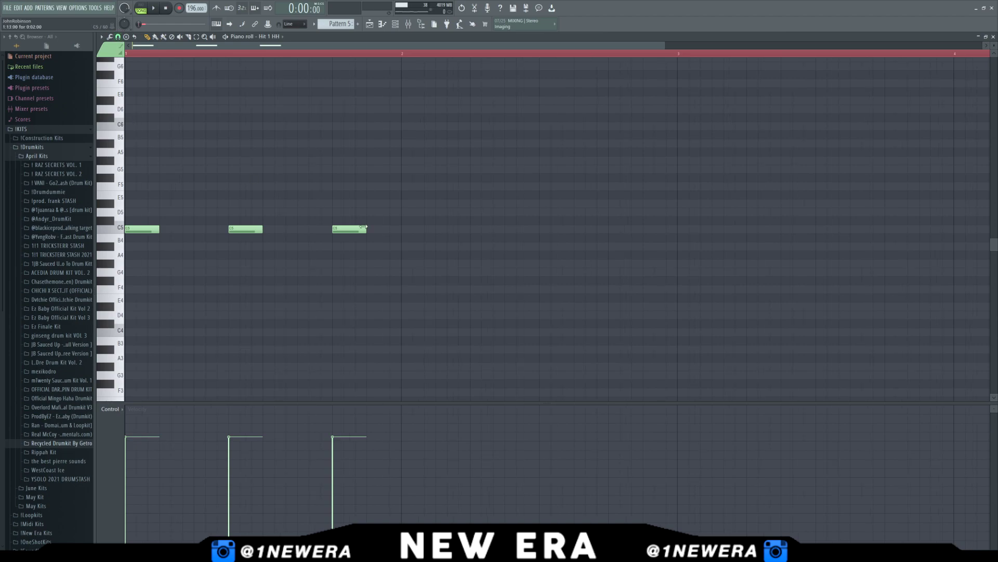
{"action": "left_click", "coordinate": [385, 229]}
{"action": "key", "text": "space"}
{"action": "right_click", "coordinate": [387, 229]}
{"action": "key", "text": "space"}
{"action": "key", "text": "space"}
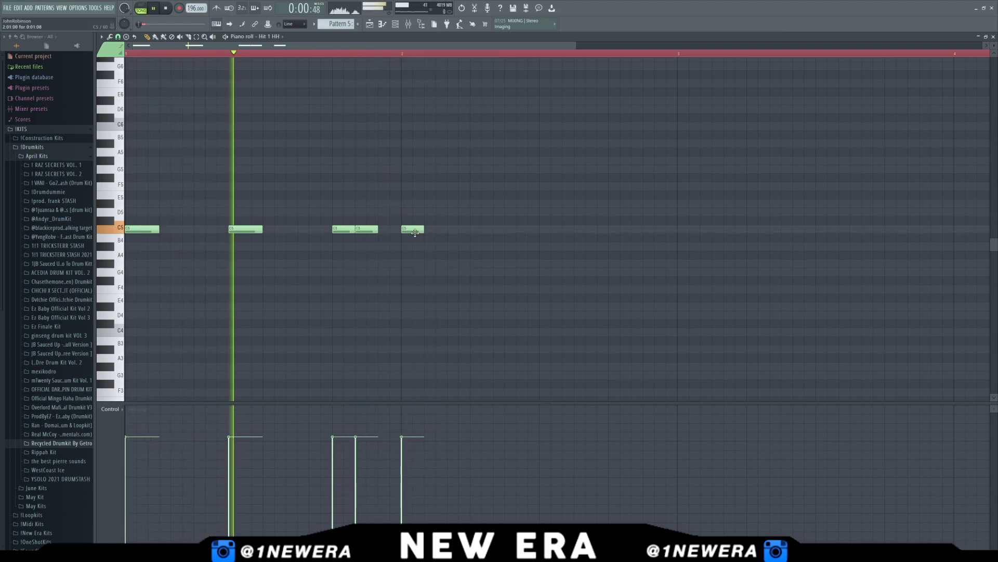
{"action": "right_click", "coordinate": [413, 230]}
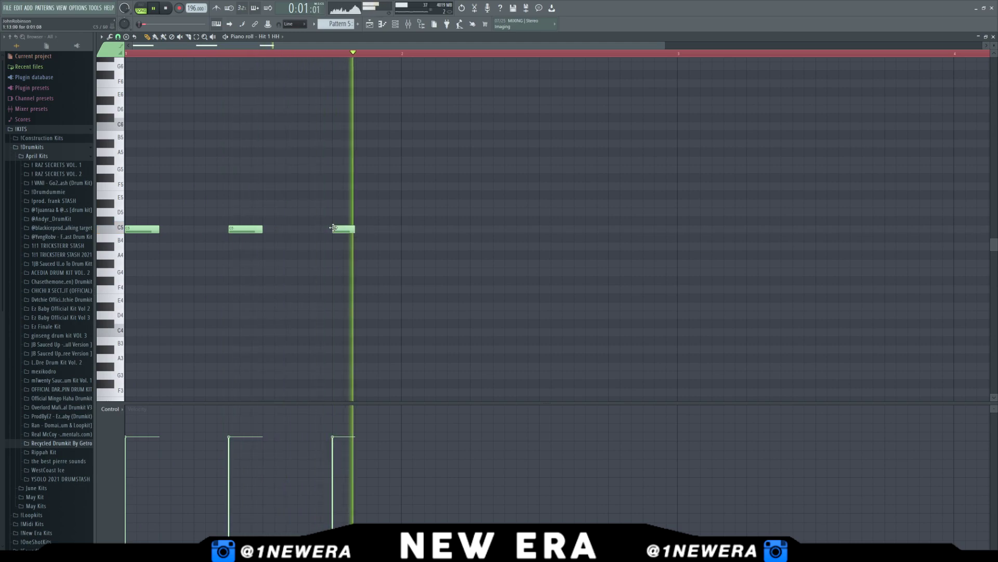
{"action": "key", "text": "space"}
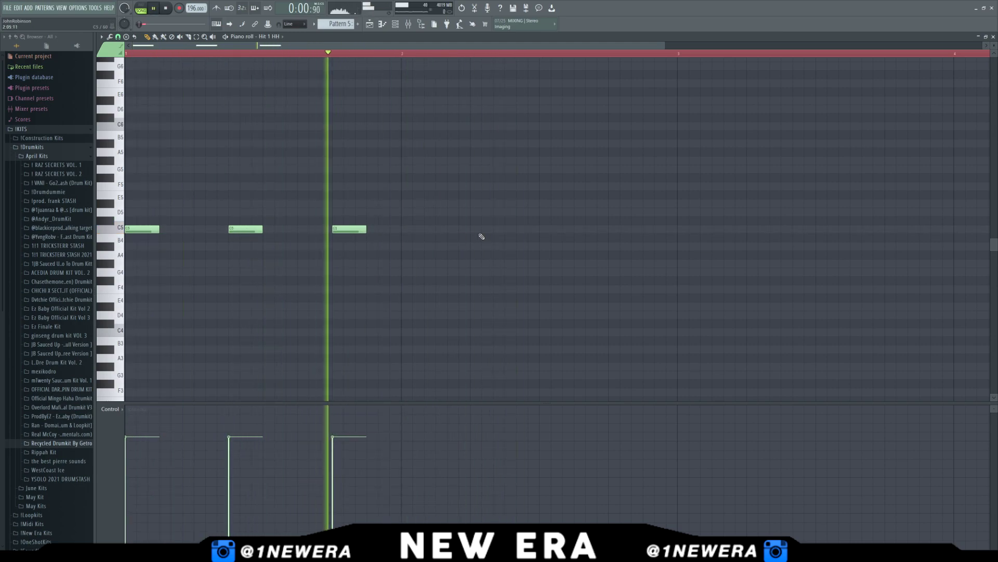
Step: Add C5 notes at bar 2 step 5 and bar 3 steps 1, 7 and 13, plus a chopped note at bar 4 step 5
{"action": "left_click", "coordinate": [479, 230]}
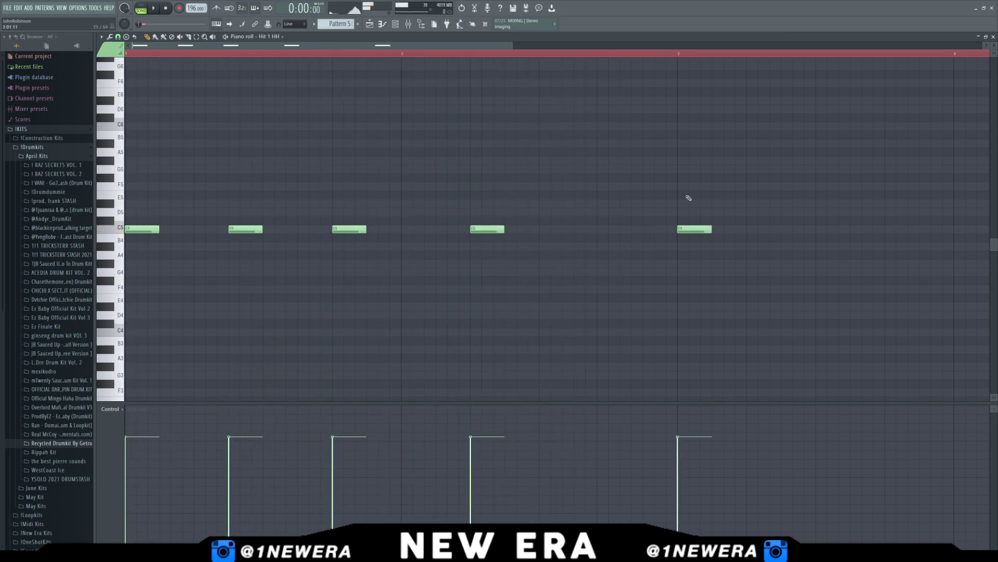
{"action": "scroll", "coordinate": [678, 55], "scroll_direction": "down", "scroll_amount": 2}
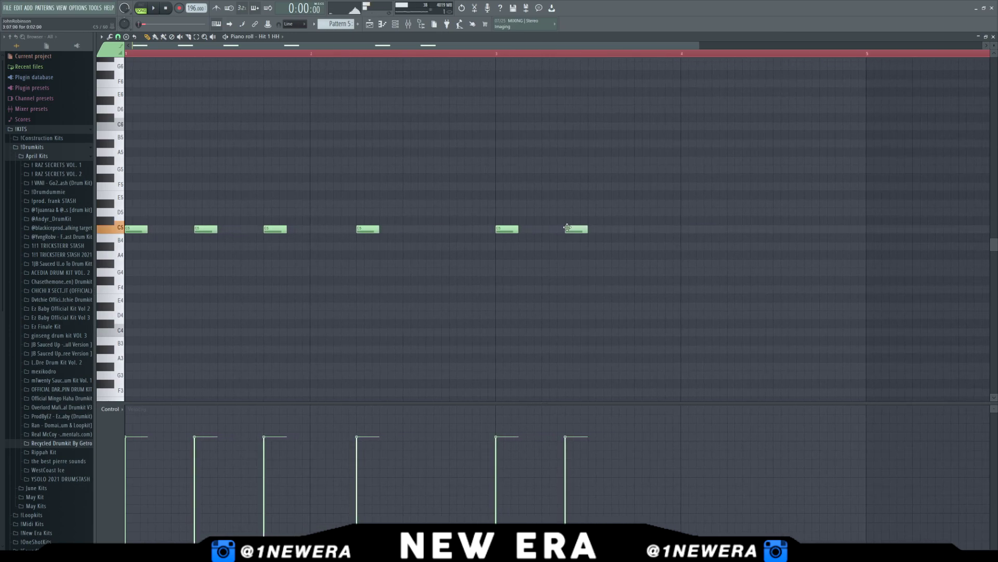
{"action": "key", "text": "space"}
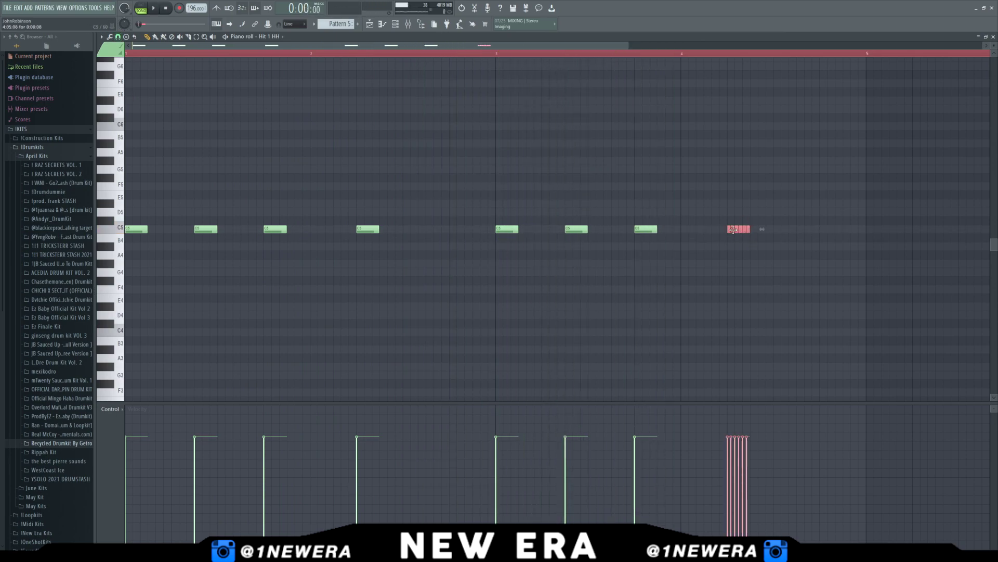
Step: Thin the chopped roll in bar 4 to two short hits and add a softer full-length note at step 7
{"action": "right_click", "coordinate": [741, 229]}
{"action": "right_click", "coordinate": [748, 229]}
{"action": "left_click", "coordinate": [751, 215]}
{"action": "left_click", "coordinate": [752, 230]}
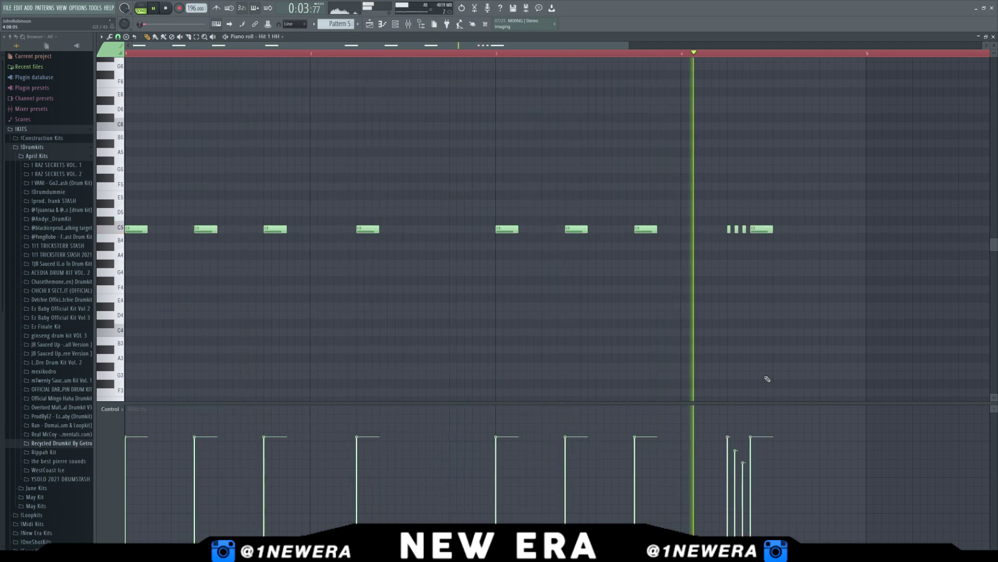
{"action": "right_click", "coordinate": [757, 229]}
{"action": "right_click", "coordinate": [744, 229]}
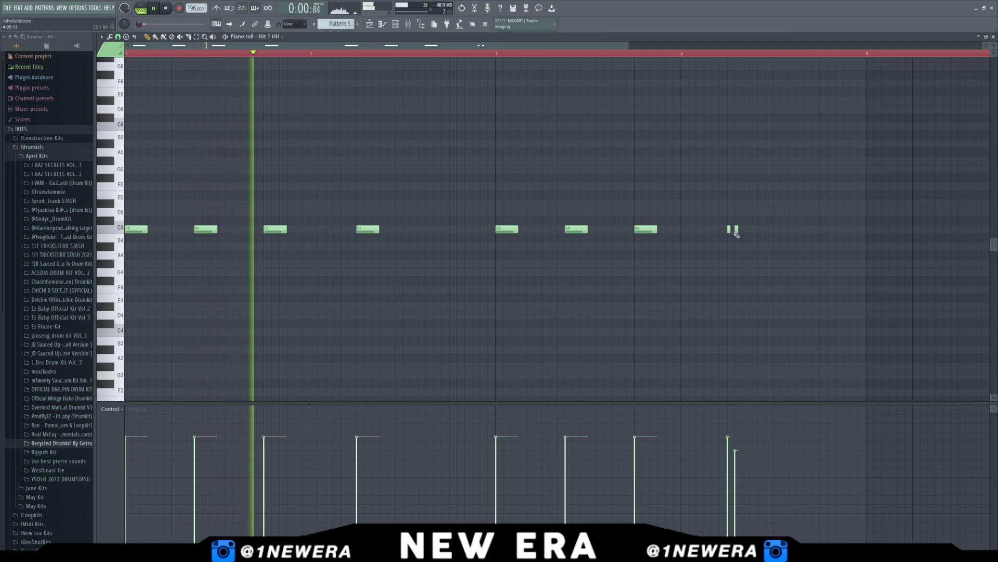
{"action": "left_click", "coordinate": [752, 229]}
{"action": "left_click", "coordinate": [755, 462]}
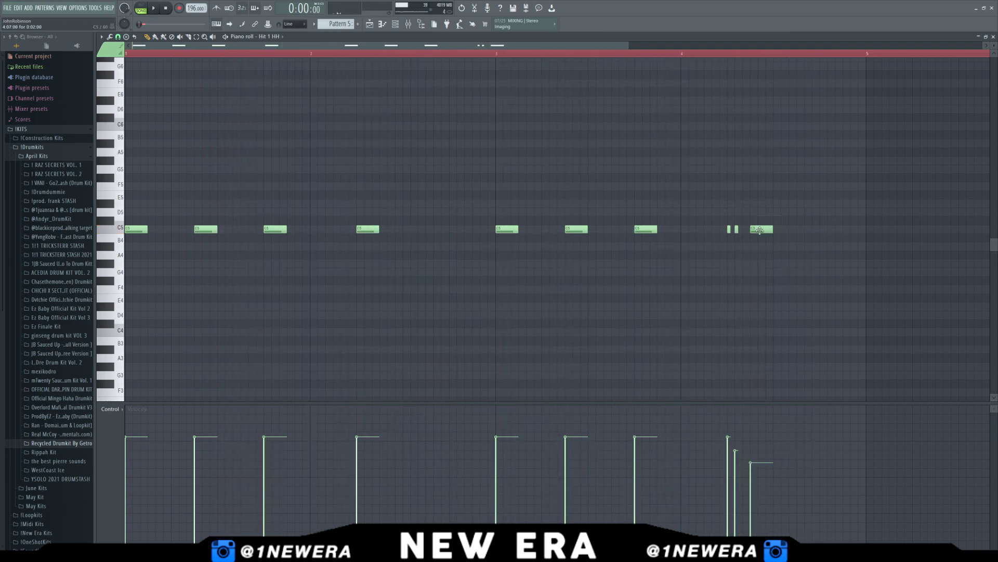
Step: Add two more hi-hat notes at bar 4 steps 11 and 15 and give them gradually rising velocities
{"action": "left_click", "coordinate": [801, 229]}
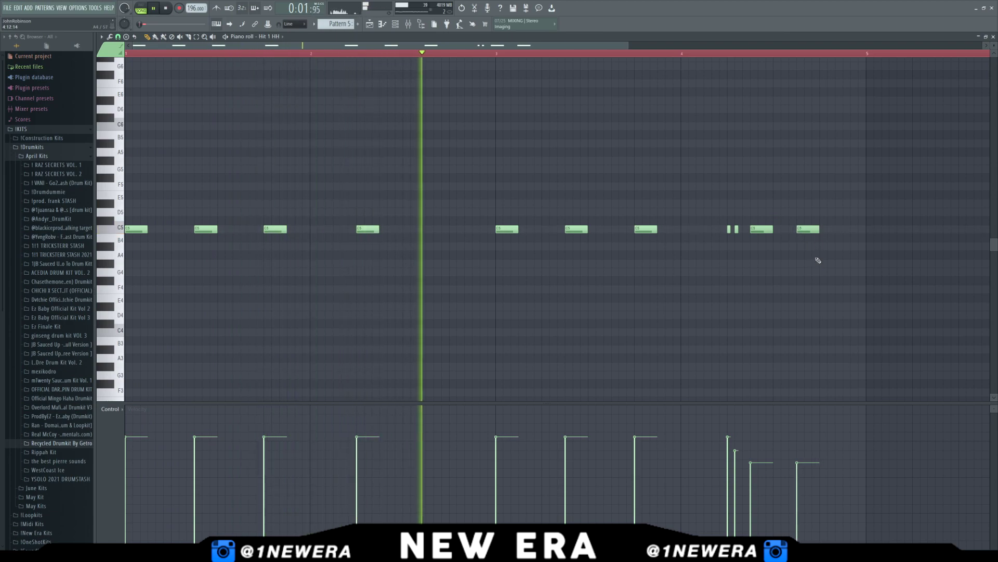
{"action": "left_click", "coordinate": [849, 229]}
{"action": "scroll", "coordinate": [877, 55], "scroll_direction": "down", "scroll_amount": 2}
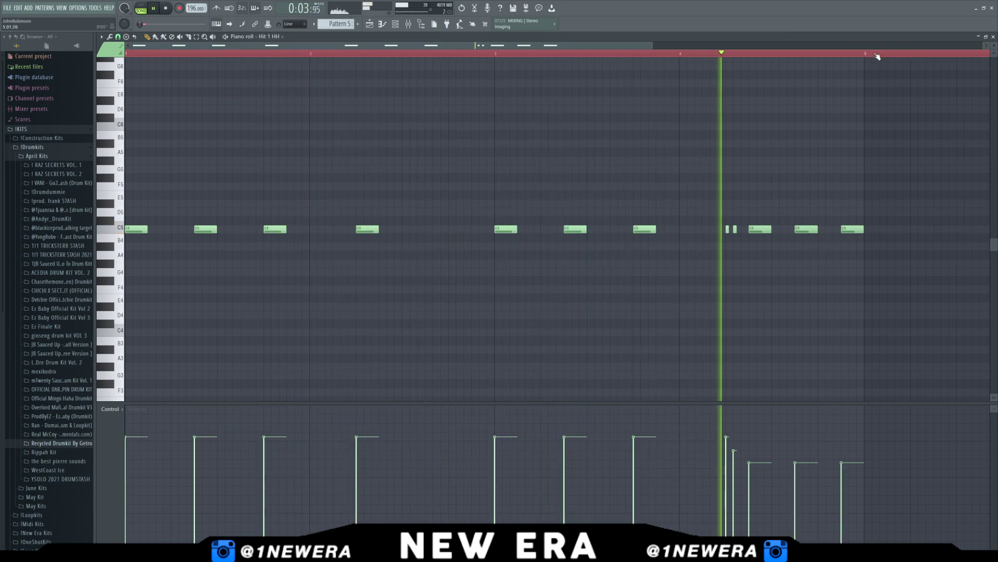
{"action": "scroll", "coordinate": [874, 54], "scroll_direction": "down", "scroll_amount": 3}
{"action": "left_click", "coordinate": [602, 450]}
{"action": "left_click", "coordinate": [630, 446]}
{"action": "scroll", "coordinate": [734, 57], "scroll_direction": "down", "scroll_amount": 2}
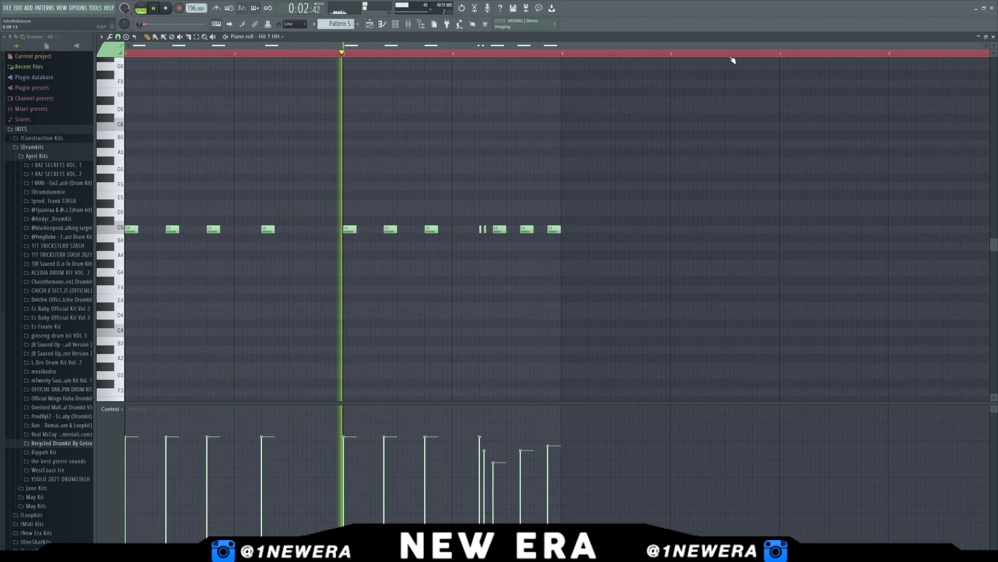
Step: Duplicate the four-bar hi-hat phrase into bars 5 to 8 and clear the note selection
{"action": "left_click_drag", "start_coordinate": [872, 56], "coordinate": [128, 55]}
{"action": "left_click_drag", "start_coordinate": [591, 46], "coordinate": [464, 66]}
{"action": "scroll", "coordinate": [826, 51], "scroll_direction": "down", "scroll_amount": 1}
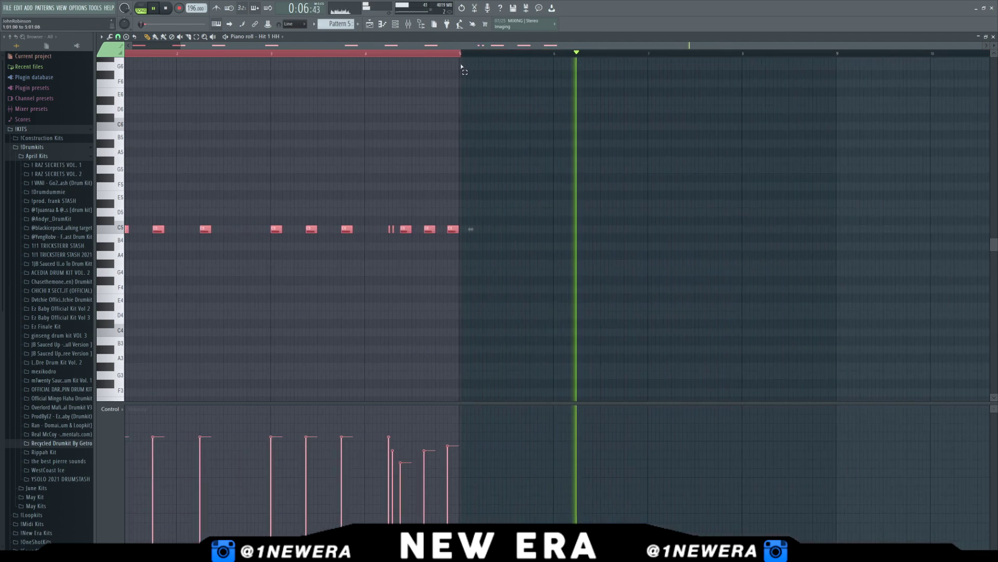
{"action": "key", "text": "ctrl+b"}
{"action": "left_click", "coordinate": [539, 106], "text": "ctrl"}
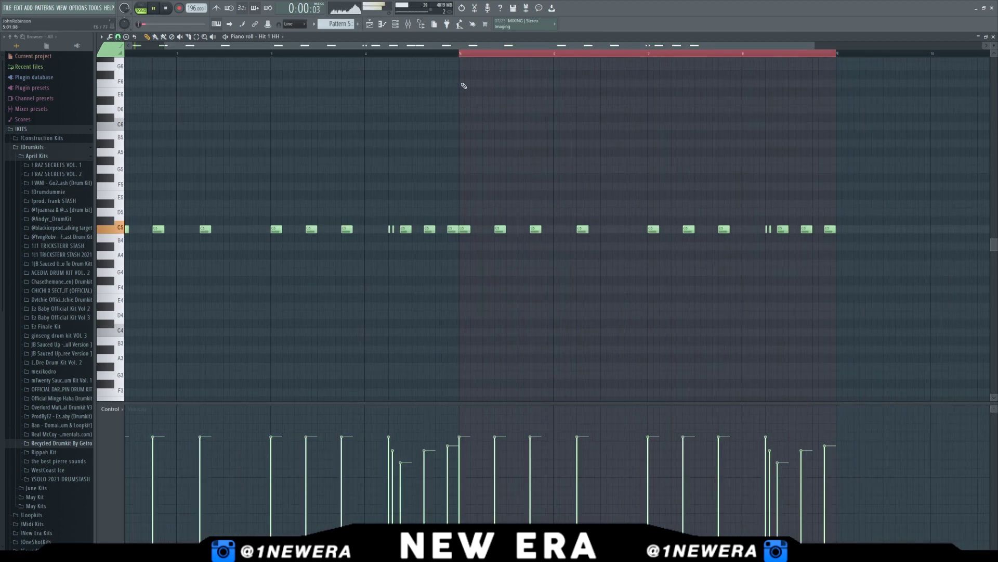
Step: Add three short, evenly spaced C5 hi-hat notes in the second half of bar 6 and play them back
{"action": "key", "text": "space"}
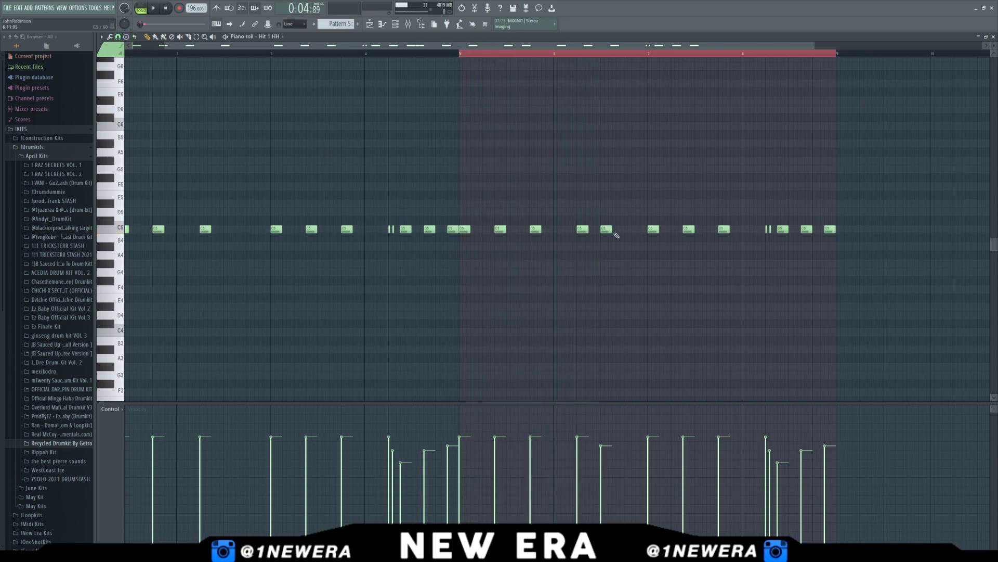
{"action": "key", "text": "space"}
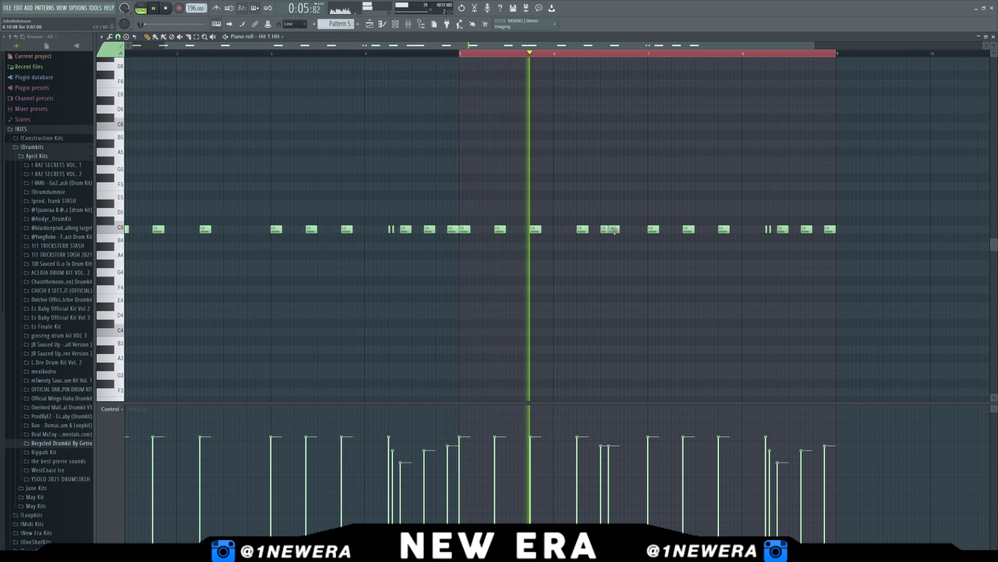
{"action": "key", "text": "space"}
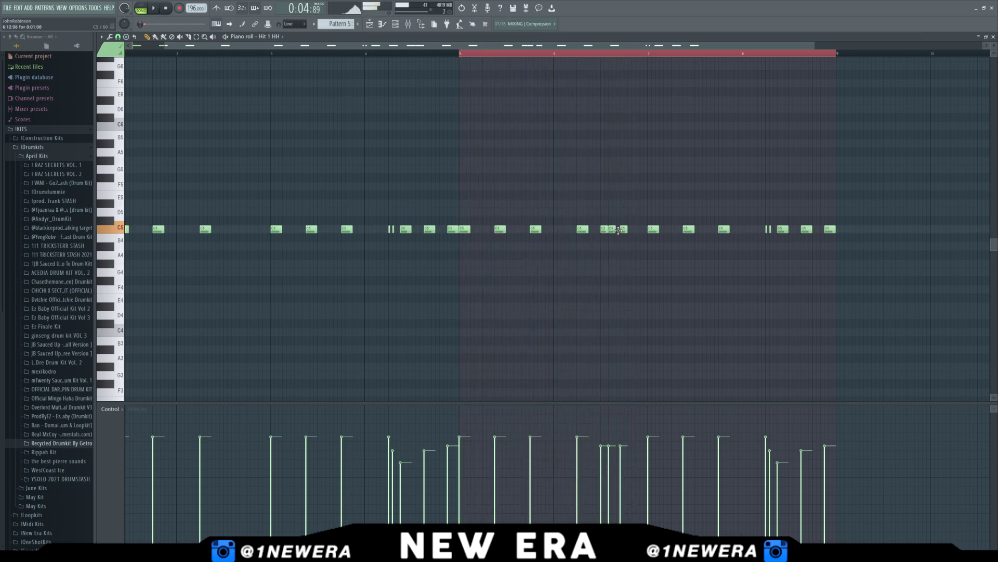
{"action": "right_click", "coordinate": [613, 232]}
{"action": "left_click", "coordinate": [619, 232]}
{"action": "left_click", "coordinate": [634, 233]}
{"action": "key", "text": "space"}
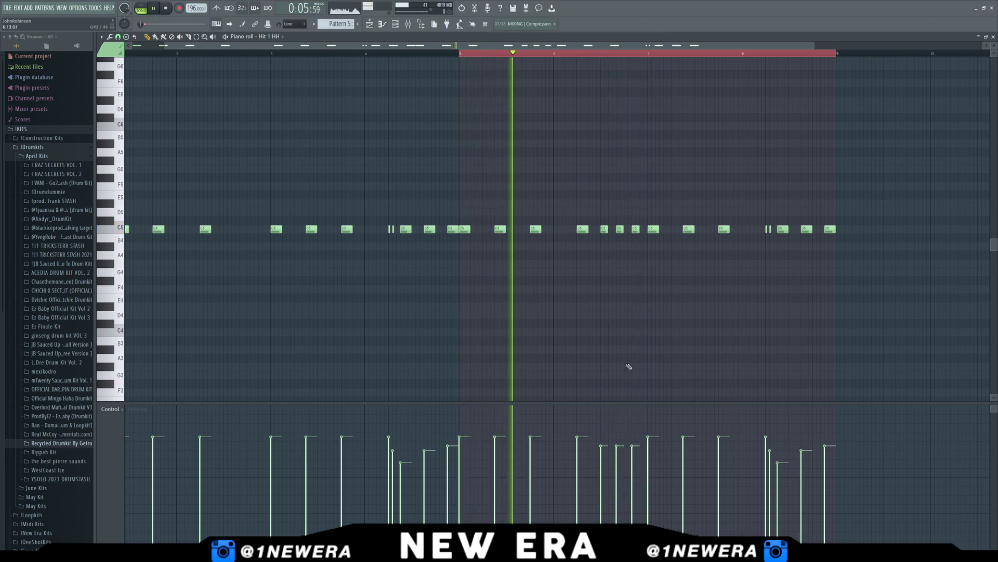
Step: Thin the bar 6 fill to two short notes with a softer second hit, and add a matching soft note at bar 8 step 3
{"action": "right_click", "coordinate": [635, 229]}
{"action": "key", "text": "space"}
{"action": "key", "text": "space"}
{"action": "left_click", "coordinate": [617, 471]}
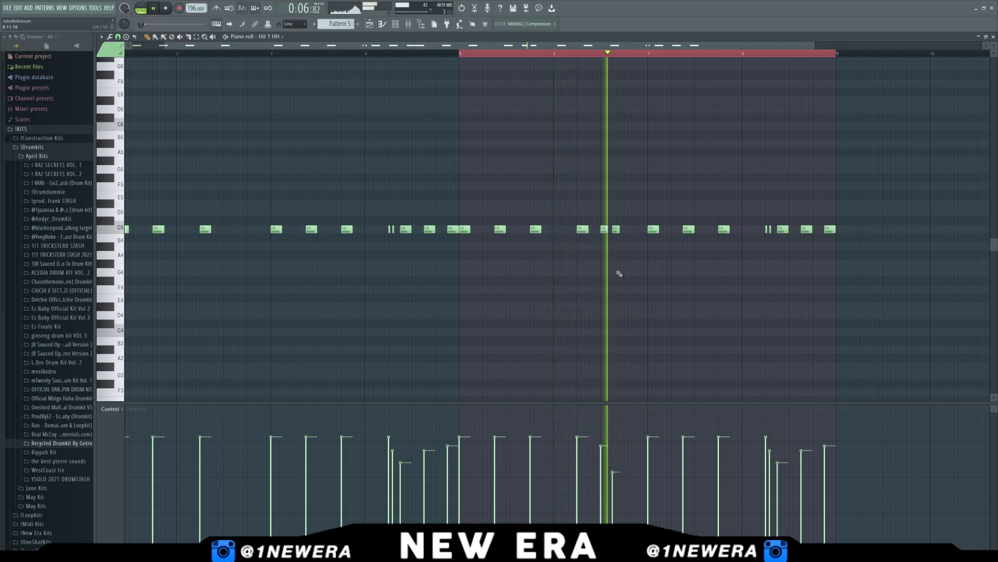
{"action": "left_click", "coordinate": [758, 229]}
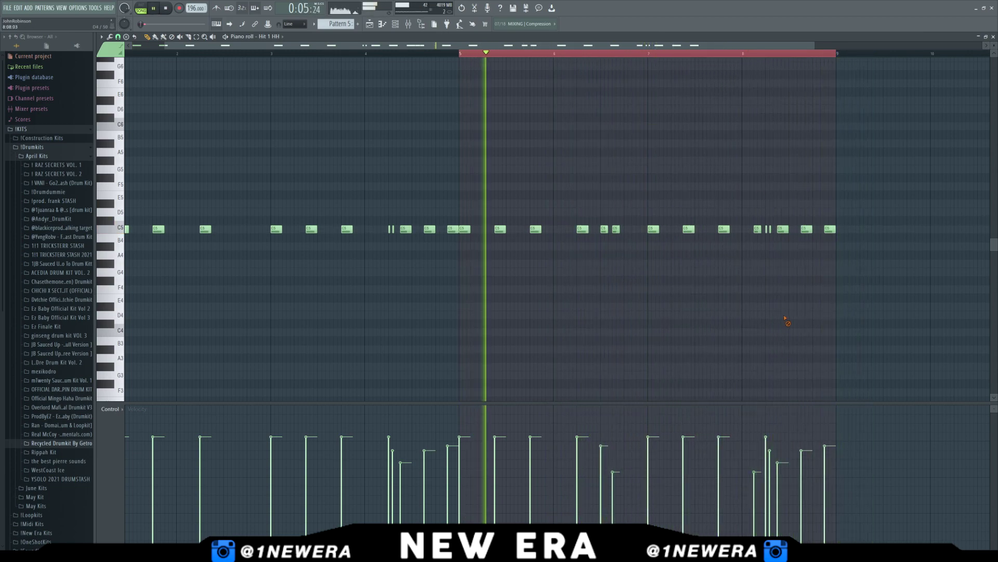
Step: Lower the hi-hat at bar 1 step 7 to B4 and move the raised bar 2 hi-hat two steps earlier
{"action": "right_click", "coordinate": [161, 68], "text": "ctrl"}
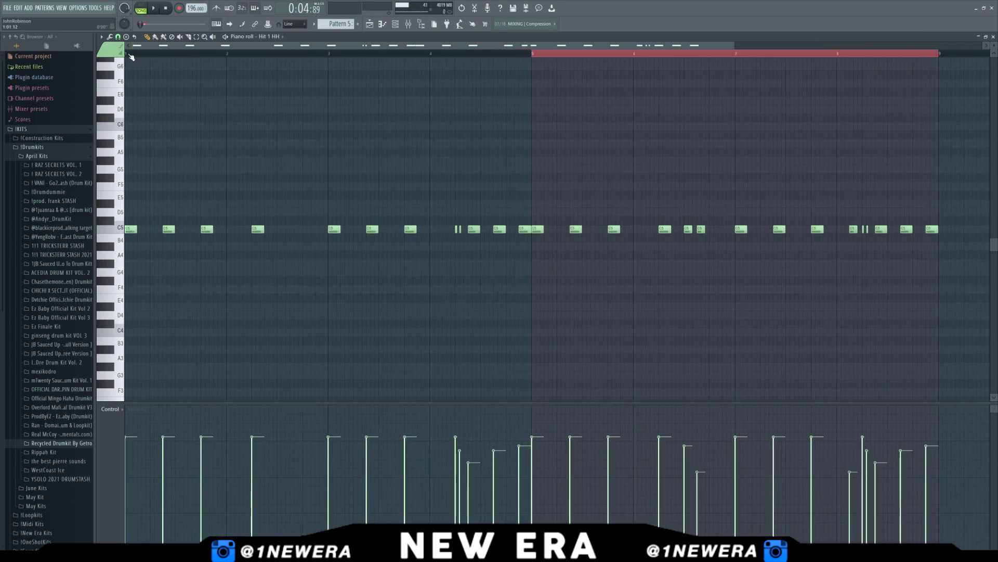
{"action": "double_click", "coordinate": [126, 54]}
{"action": "key", "text": "space"}
{"action": "left_click_drag", "start_coordinate": [168, 231], "coordinate": [169, 238]}
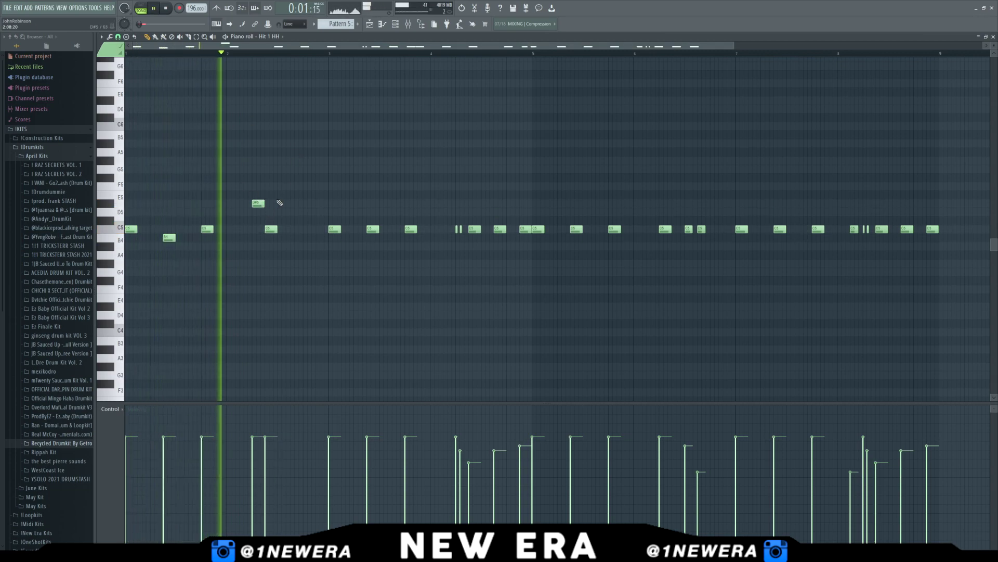
{"action": "left_click_drag", "start_coordinate": [252, 204], "coordinate": [241, 206]}
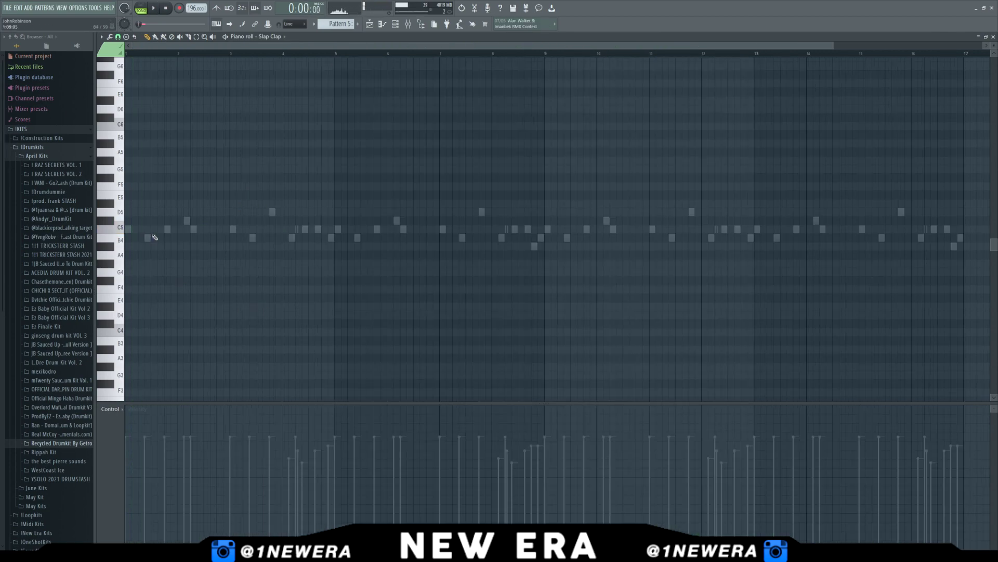
Step: Place Slap Clap notes on C5 at step 9 of bars 1 to 4 and add a quick fade-out to the sample
{"action": "key", "text": "space"}
{"action": "left_click", "coordinate": [153, 229]}
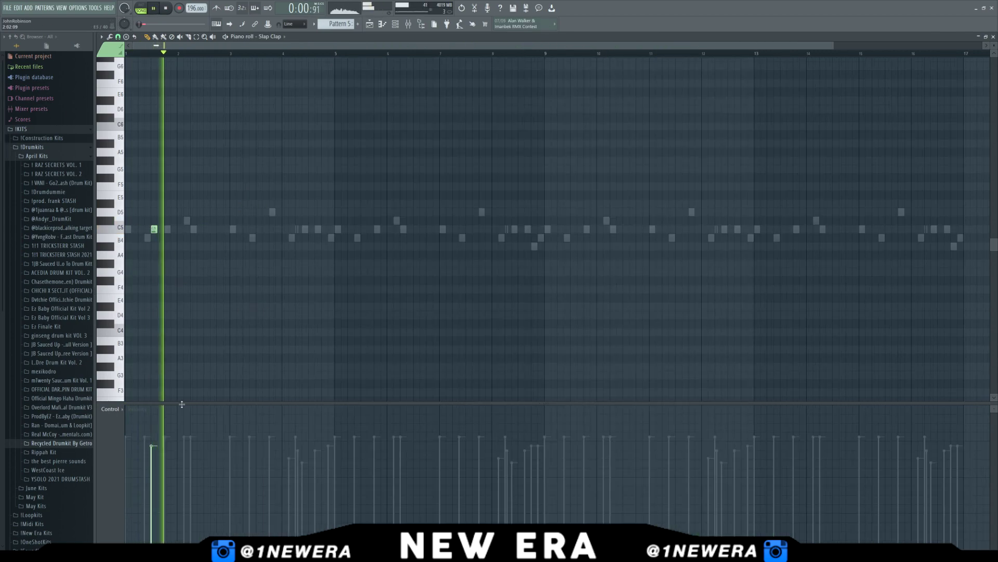
{"action": "left_click", "coordinate": [206, 229]}
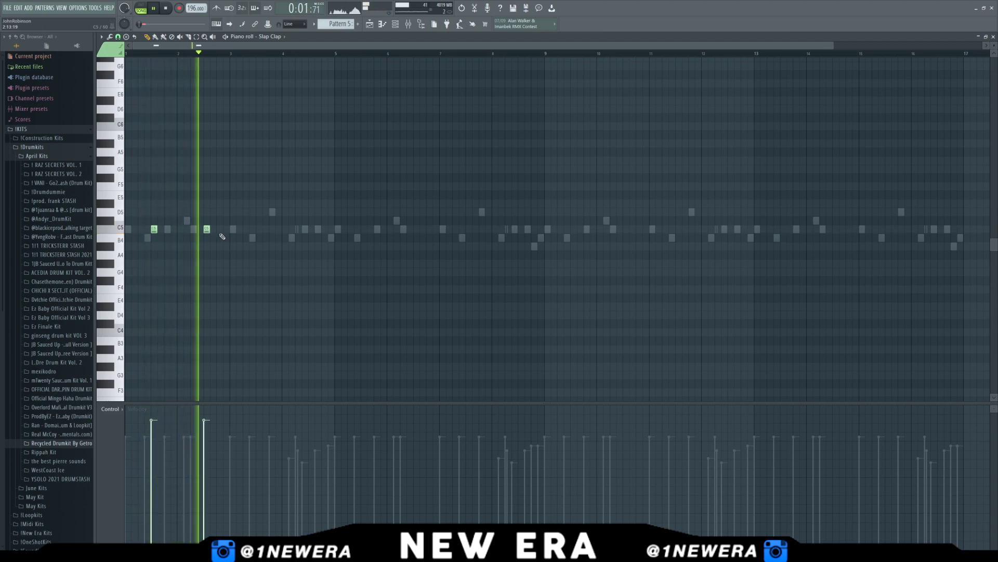
{"action": "left_click", "coordinate": [257, 229]}
{"action": "left_click", "coordinate": [309, 229]}
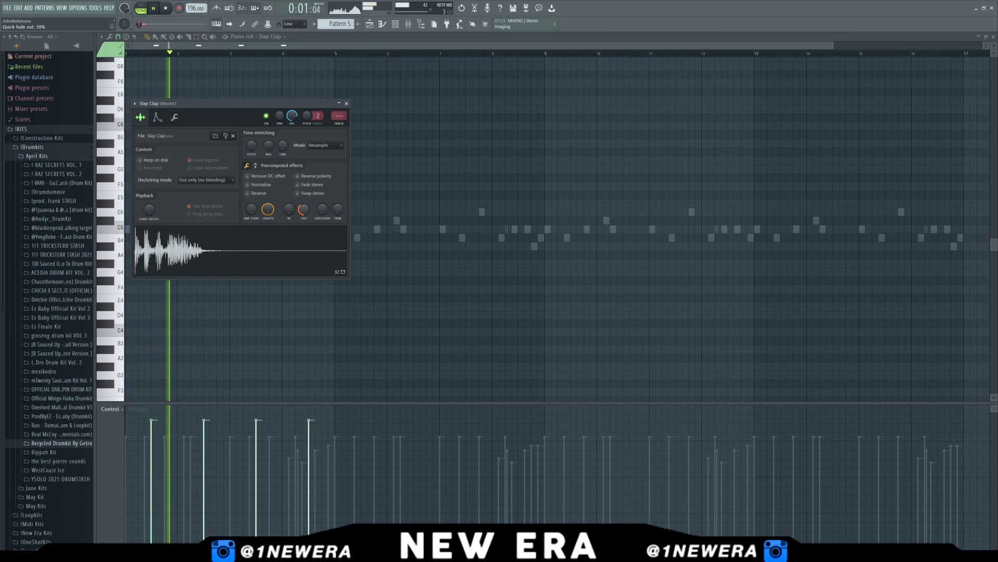
{"action": "key", "text": "Escape"}
Step: Duplicate the four-bar clap phrase three times to fill bars 5 to 16 and clear the note selection
{"action": "key", "text": "ctrl+a"}
{"action": "key", "text": "ctrl+b"}
{"action": "key", "text": "ctrl+b"}
{"action": "key", "text": "ctrl+b"}
{"action": "key", "text": "ctrl+d"}
Step: Show the channel rack and expand the ! VANI drum kit folder in the browser
{"action": "left_click", "coordinate": [396, 24]}
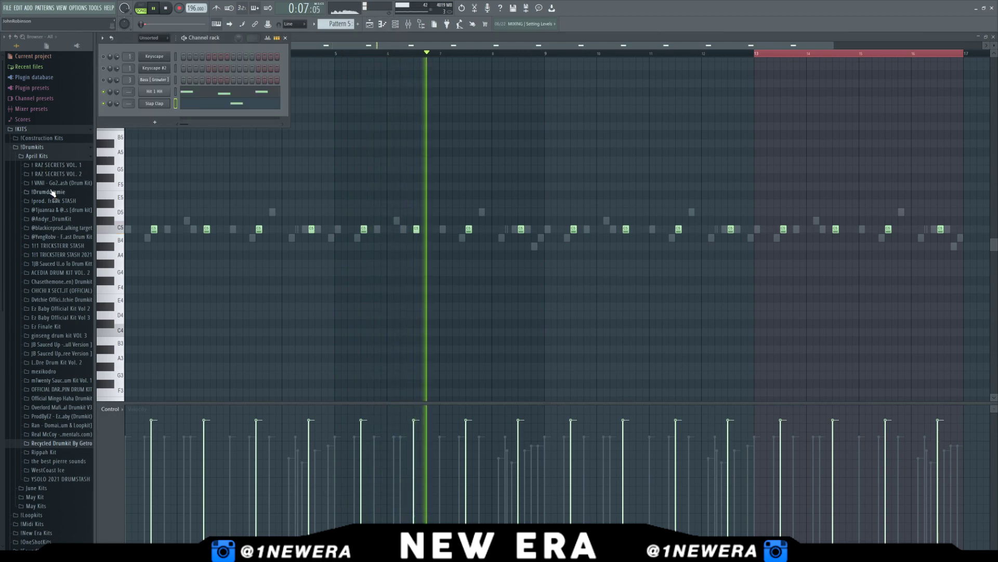
{"action": "left_click", "coordinate": [41, 183]}
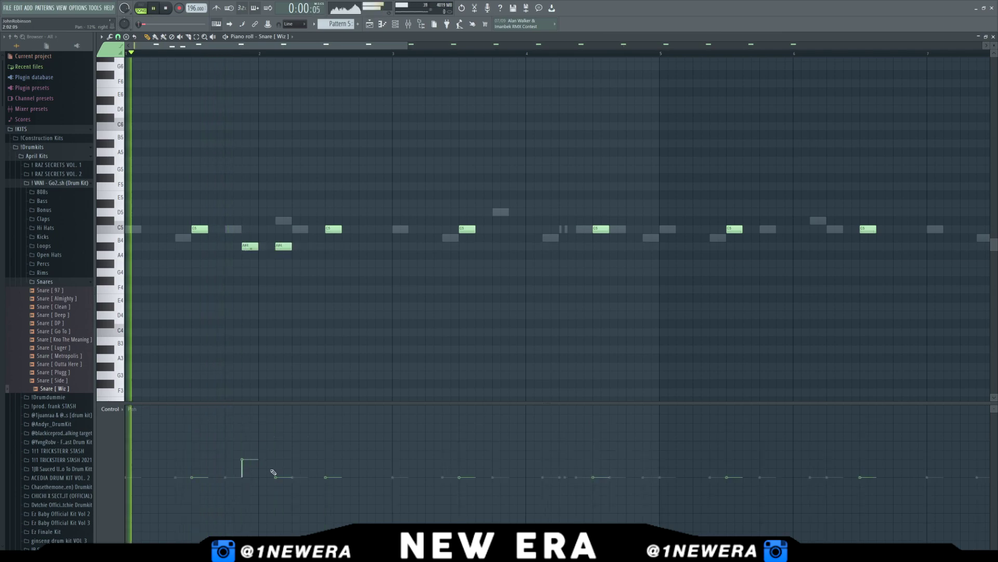
Step: Pan the second A#4 snare hit to the left and lower the velocity of both A#4 hits
{"action": "left_click_drag", "start_coordinate": [274, 474], "coordinate": [275, 494]}
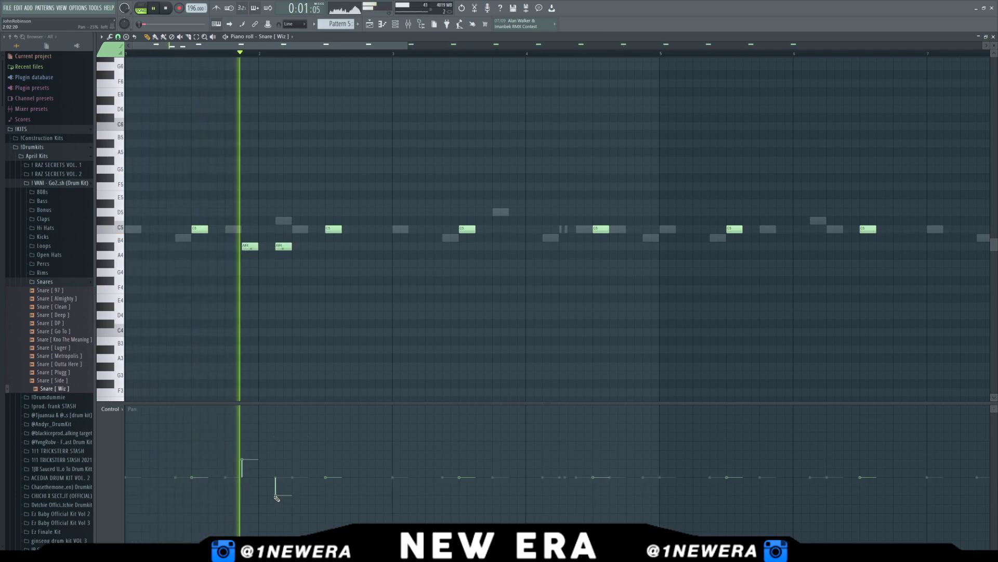
{"action": "left_click_drag", "start_coordinate": [233, 235], "coordinate": [289, 258]}
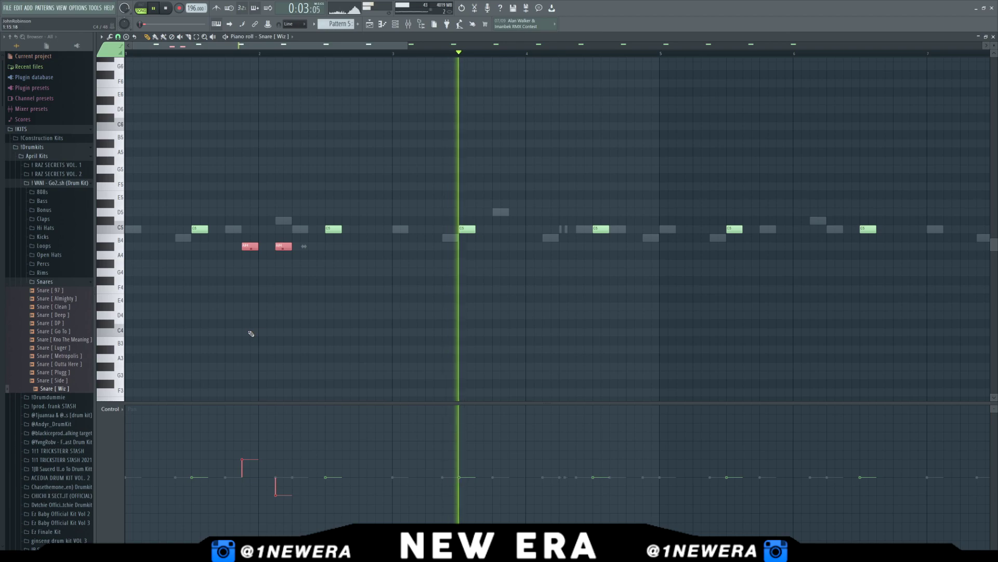
{"action": "left_click", "coordinate": [136, 427]}
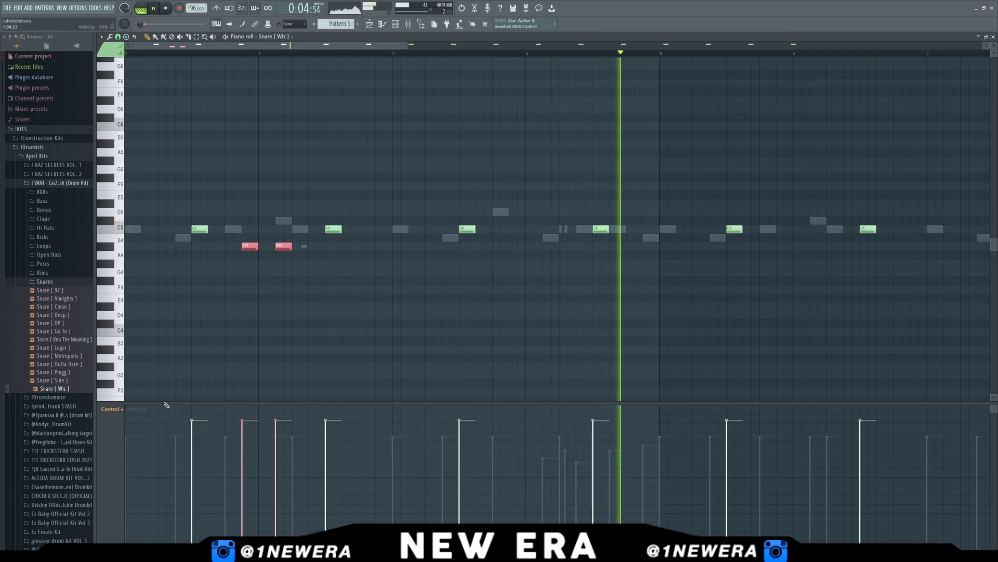
{"action": "scroll", "coordinate": [277, 339], "scroll_direction": "down", "scroll_amount": 3}
{"action": "left_click", "coordinate": [282, 334], "text": "ctrl"}
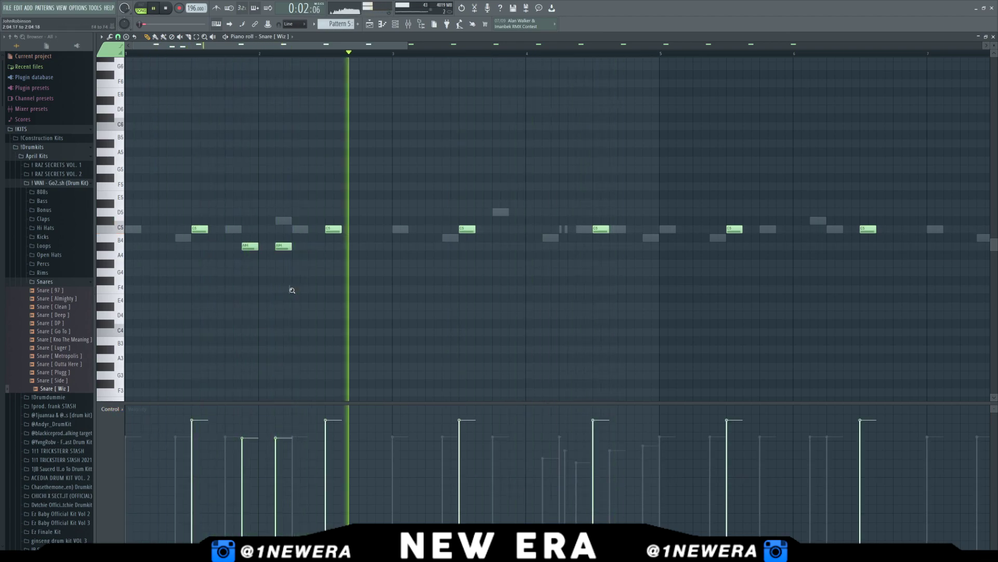
Step: Copy the A#4 snare hits forward, keep only the copy at bar 4 step 3, and raise its velocity
{"action": "scroll", "coordinate": [291, 290], "scroll_direction": "down", "scroll_amount": 5}
{"action": "left_click_drag", "start_coordinate": [220, 260], "coordinate": [281, 245]}
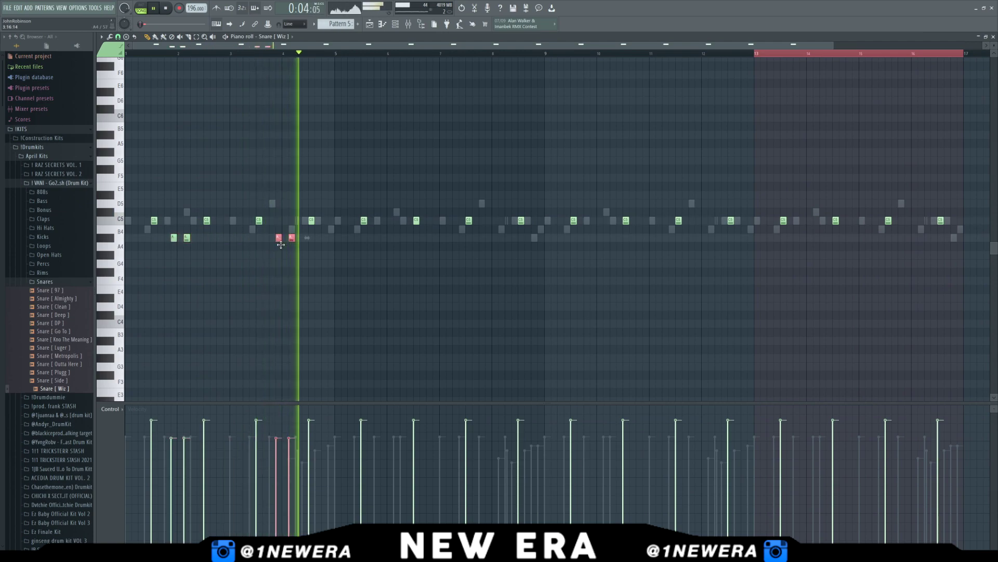
{"action": "right_click", "coordinate": [278, 238]}
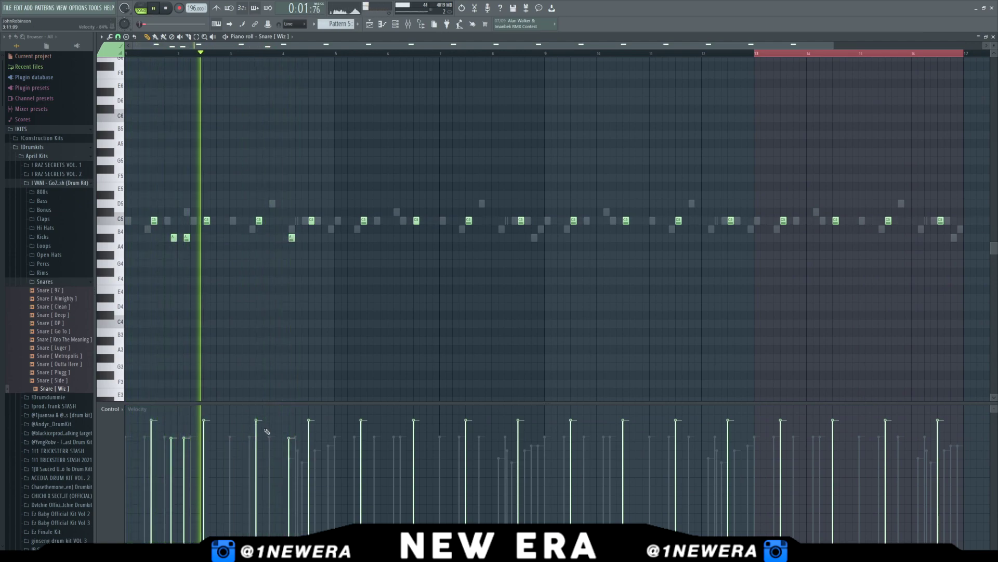
{"action": "key", "text": "space"}
{"action": "key", "text": "space"}
Step: Delete all the snare notes in bars 5 to 16
{"action": "left_click_drag", "start_coordinate": [342, 209], "coordinate": [546, 247]}
{"action": "key", "text": "Delete"}
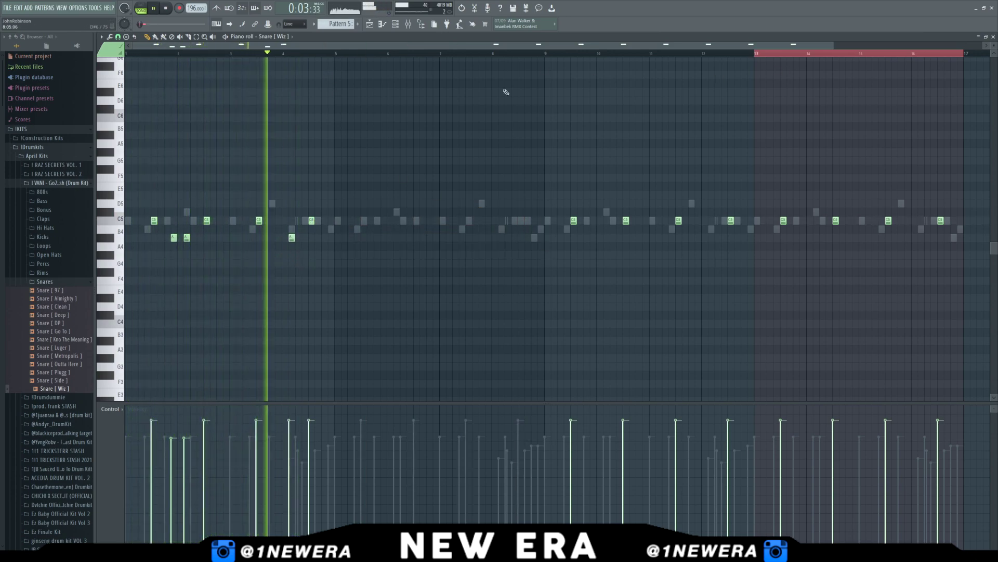
{"action": "left_click_drag", "start_coordinate": [498, 193], "coordinate": [937, 260]}
{"action": "key", "text": "Delete"}
Step: Select the snare phrase in bars 1 to 4 and duplicate it three times to fill bars 5 to 16
{"action": "left_click_drag", "start_coordinate": [336, 52], "coordinate": [131, 90]}
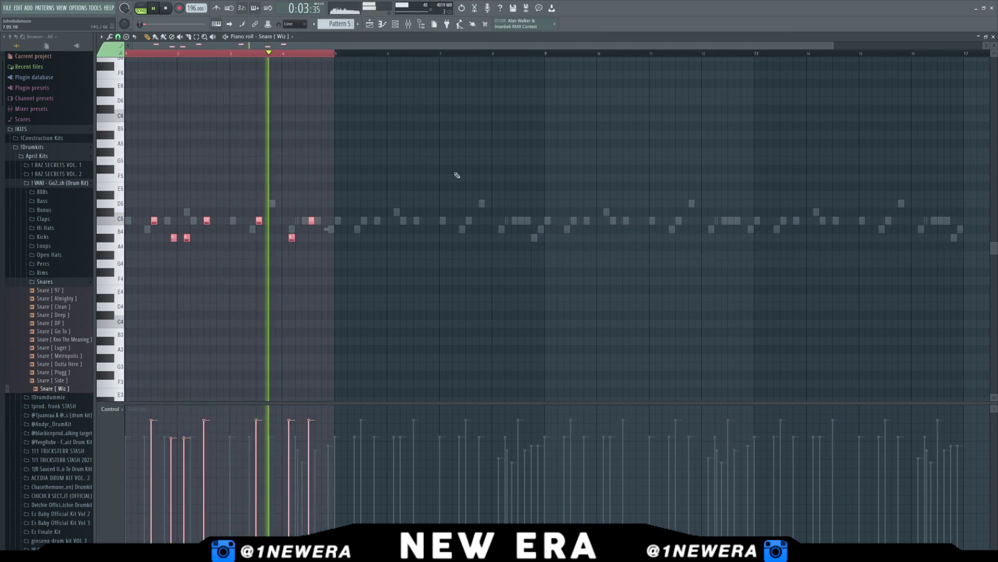
{"action": "key", "text": "ctrl+b"}
{"action": "key", "text": "ctrl+b"}
{"action": "key", "text": "ctrl+b"}
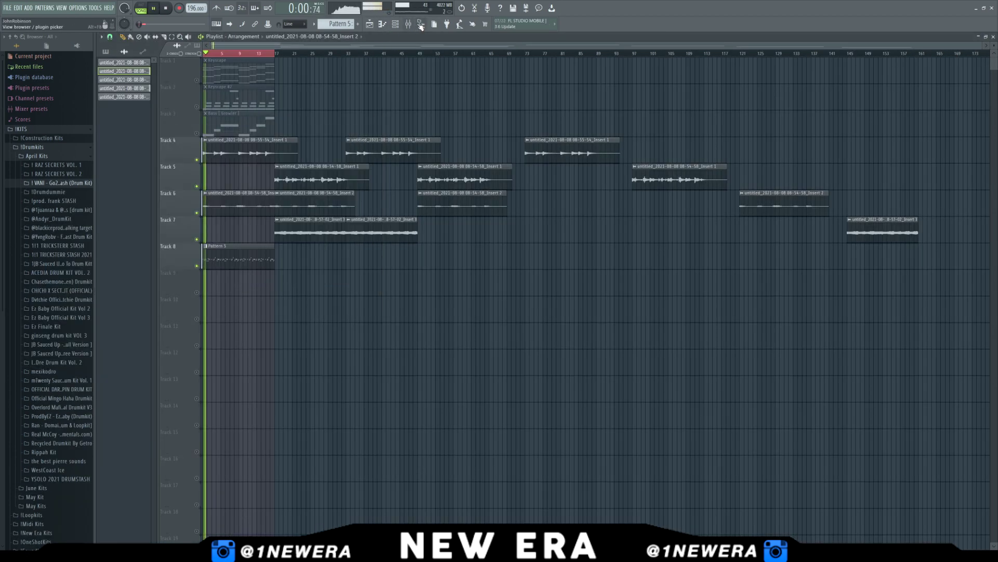
Step: Reduce the mid boost in the Piano -29 mixer insert's Fruity parametric EQ 2 and raise that insert's volume
{"action": "left_click", "coordinate": [409, 24]}
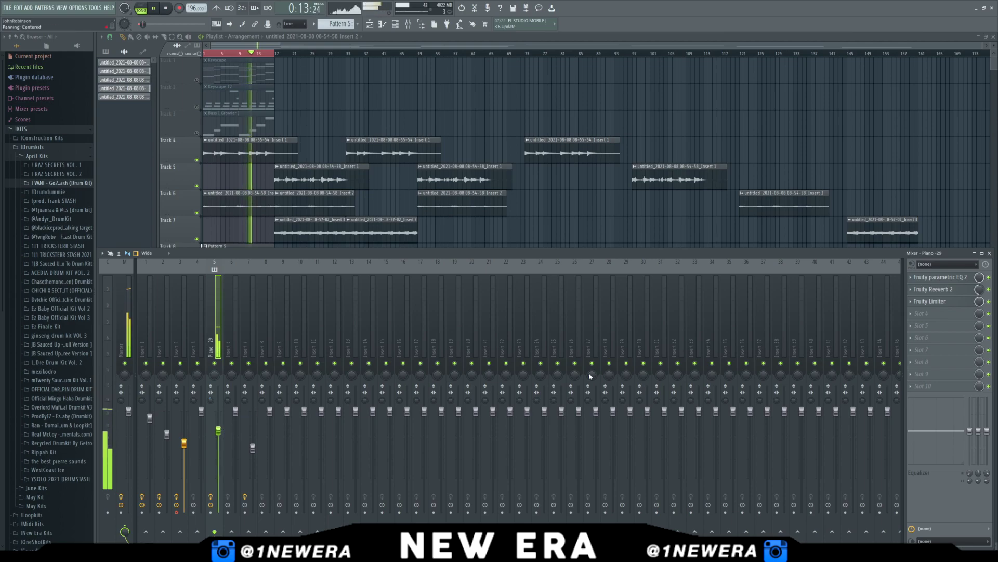
{"action": "left_click", "coordinate": [936, 278]}
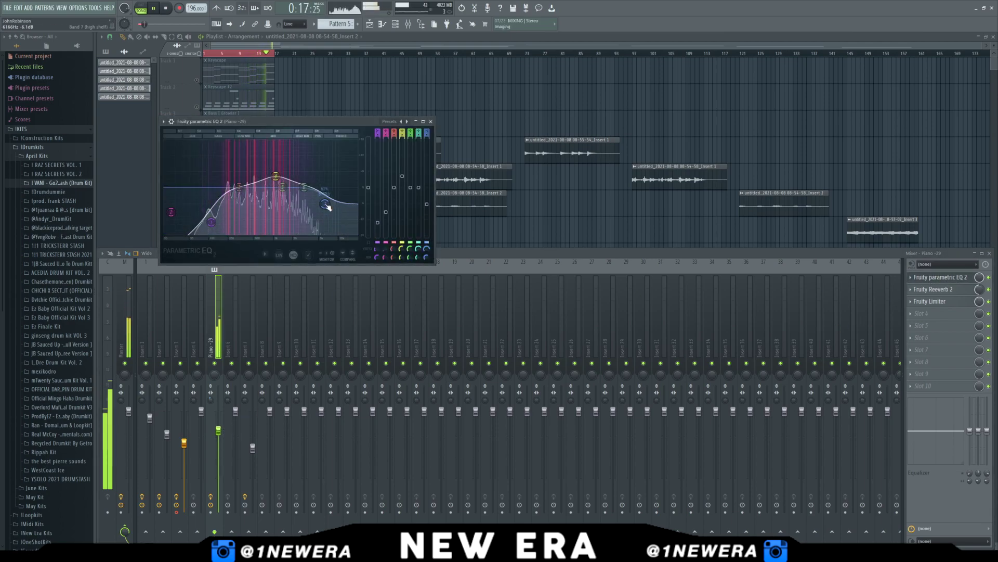
{"action": "left_click_drag", "start_coordinate": [276, 177], "coordinate": [276, 180]}
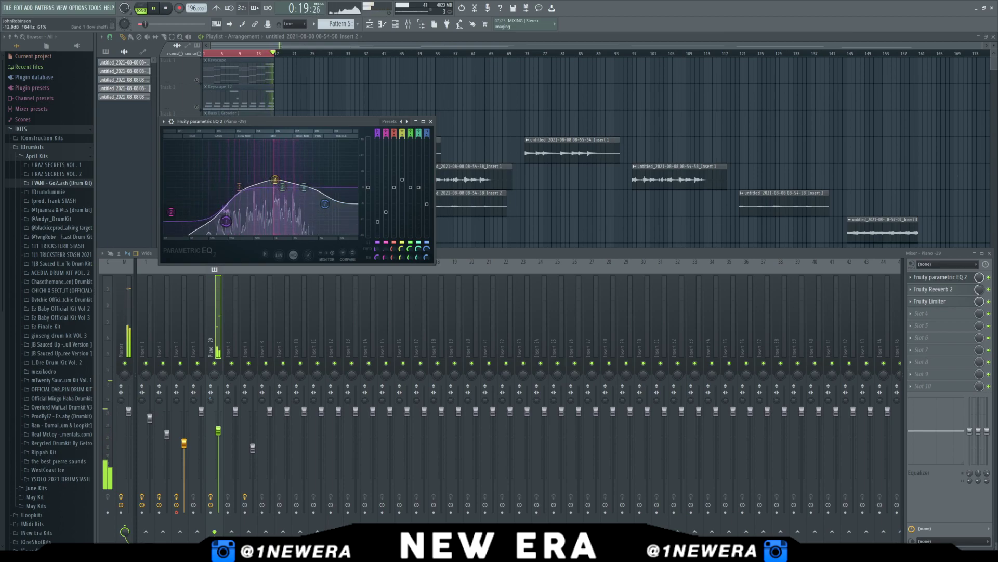
{"action": "left_click_drag", "start_coordinate": [218, 429], "coordinate": [218, 424]}
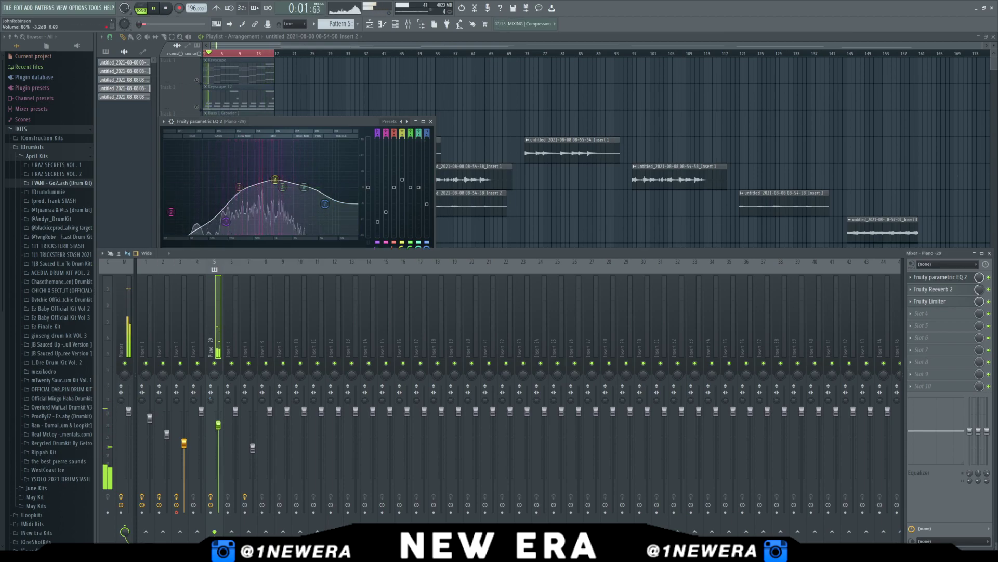
{"action": "left_click", "coordinate": [431, 121]}
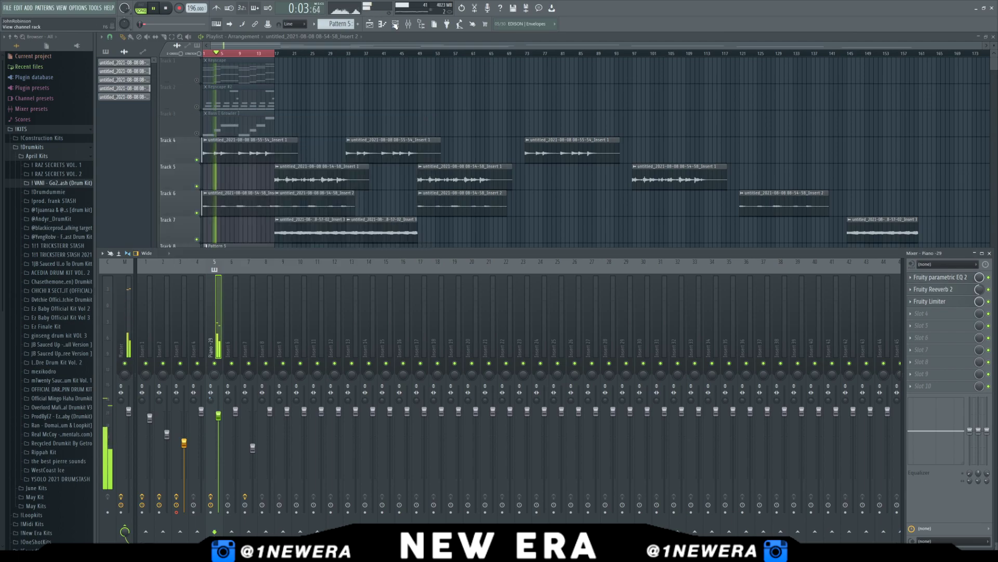
Step: Show all channels in the channel rack and inspect the Snare [ Wiz ] sampler settings
{"action": "key", "text": "F6"}
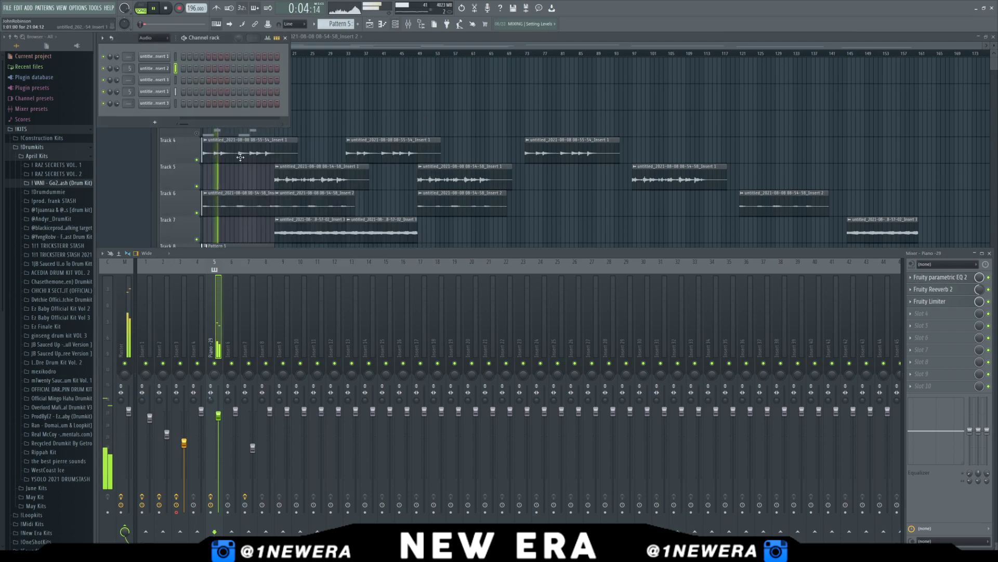
{"action": "left_click", "coordinate": [154, 48]}
{"action": "left_click", "coordinate": [157, 116]}
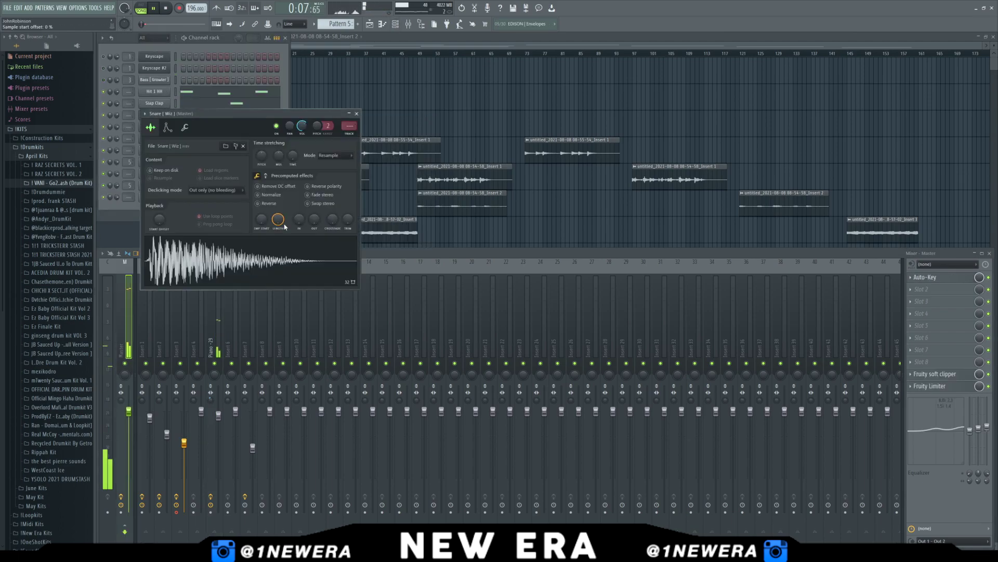
{"action": "left_click", "coordinate": [357, 114]}
{"action": "left_click", "coordinate": [159, 116]}
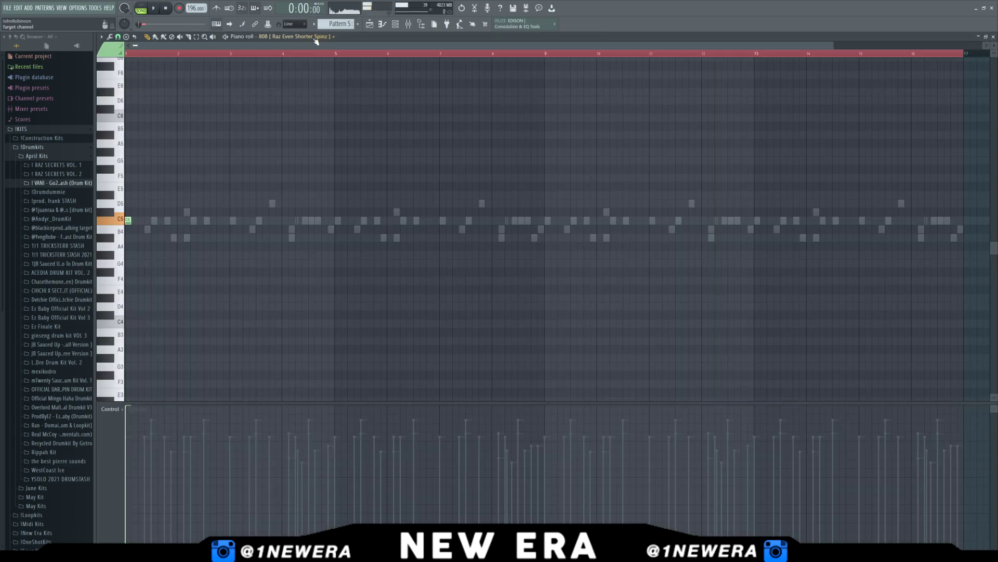
Step: Add 808 notes on C5 at bar 1 step 13 and on D5 at bar 3 step 9 and bar 4 step 5
{"action": "left_click", "coordinate": [314, 38]}
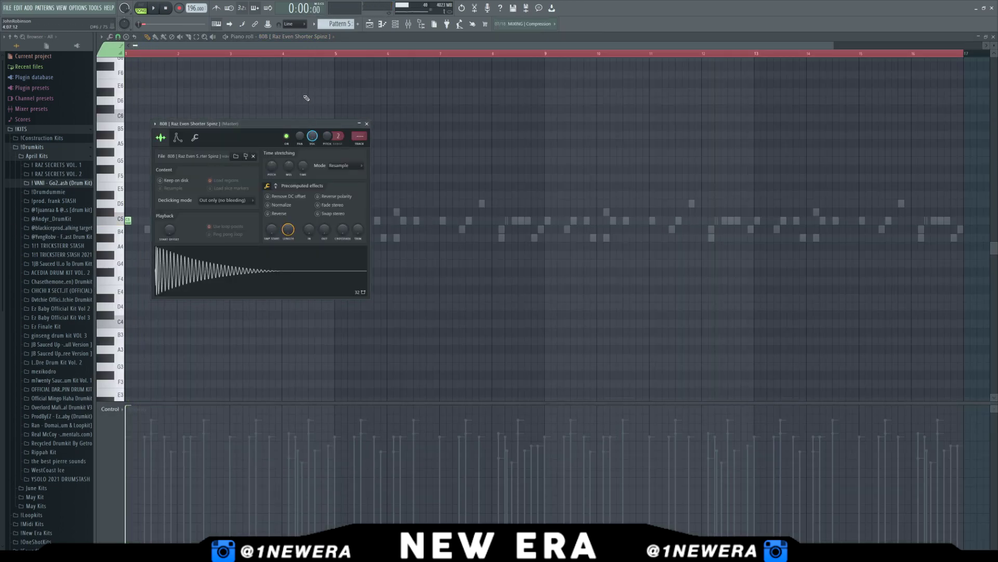
{"action": "key", "text": "Escape"}
{"action": "key", "text": "space"}
{"action": "left_click", "coordinate": [167, 221]}
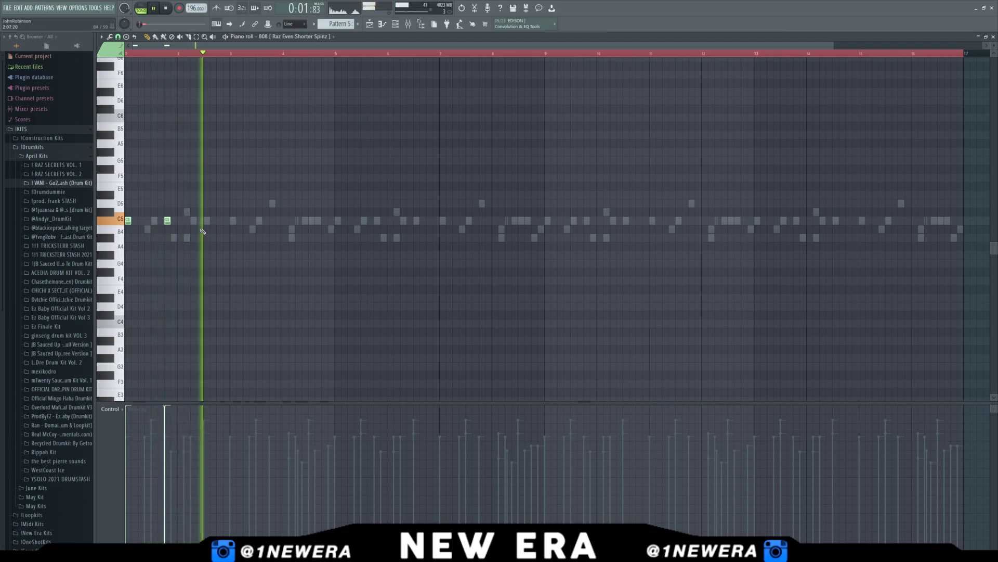
{"action": "left_click", "coordinate": [259, 204]}
{"action": "left_click", "coordinate": [298, 186]}
{"action": "key", "text": "space"}
{"action": "left_click_drag", "start_coordinate": [291, 209], "coordinate": [298, 201]}
{"action": "key", "text": "space"}
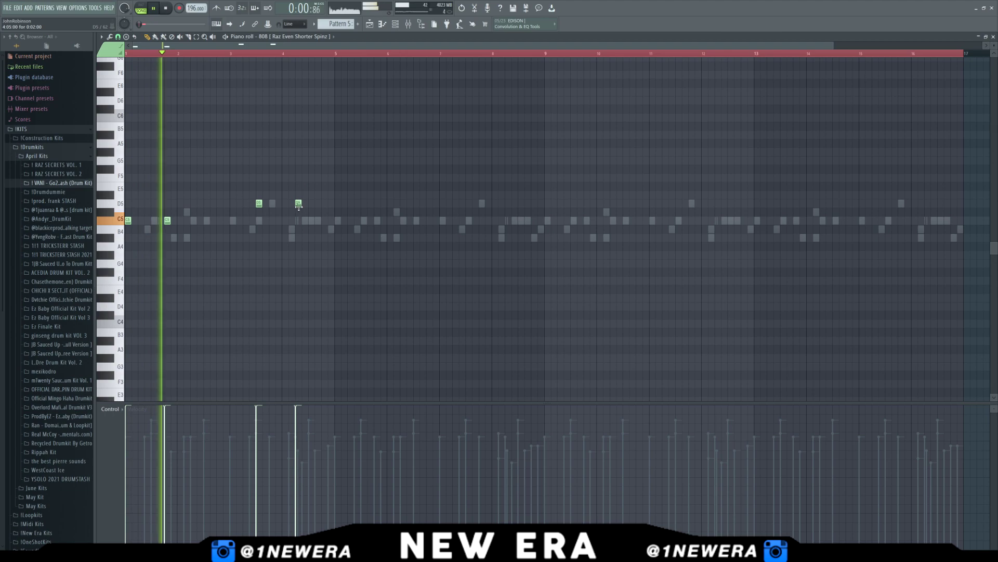
Step: Check the 808 channel's sample and miscellaneous sampler settings while playing the pattern
{"action": "key", "text": "space"}
{"action": "double_click", "coordinate": [298, 37]}
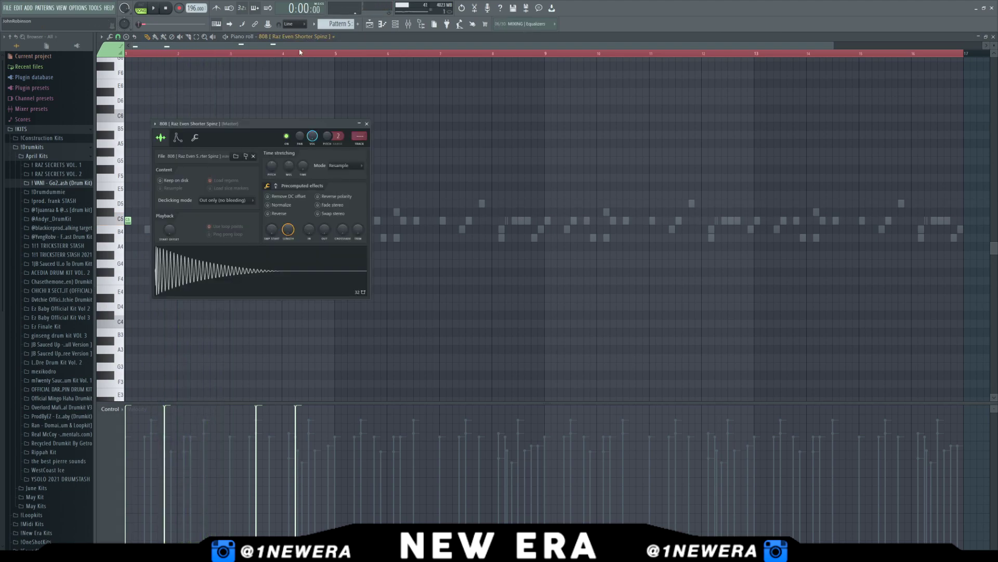
{"action": "key", "text": "space"}
{"action": "key", "text": "space"}
{"action": "left_click", "coordinate": [198, 138]}
{"action": "key", "text": "space"}
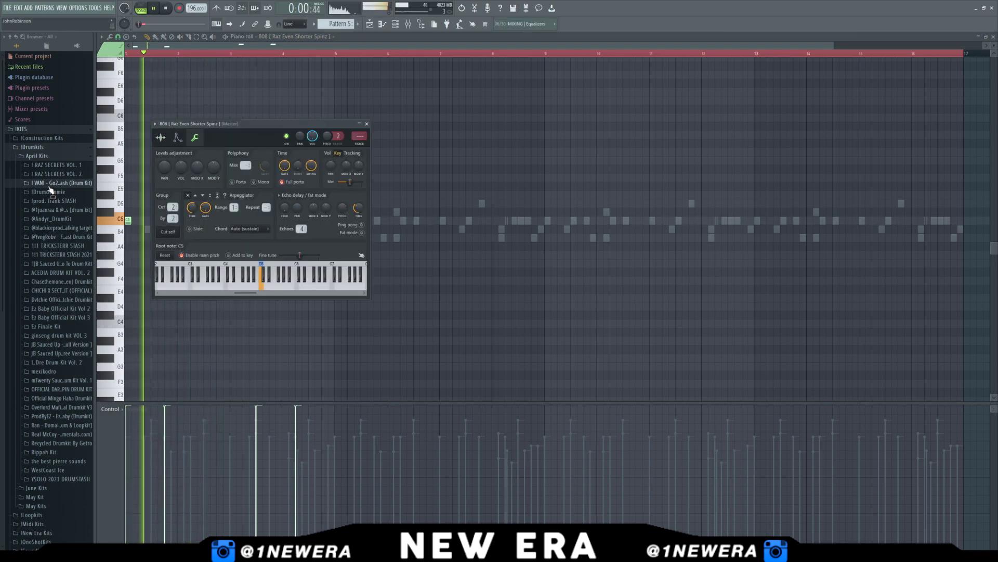
{"action": "left_click", "coordinate": [367, 124]}
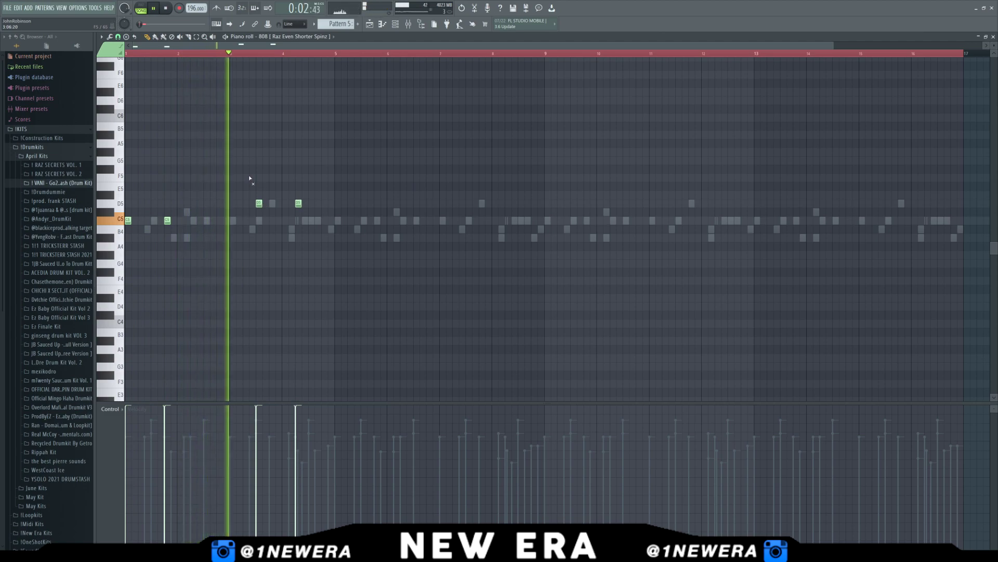
Step: Add 808 notes on D5 at bar 4 step 11 and E5 at bar 5 steps 1 and 13, and raise the line an octave
{"action": "left_click", "coordinate": [317, 204]}
{"action": "left_click", "coordinate": [332, 187]}
{"action": "right_click", "coordinate": [333, 187]}
{"action": "key", "text": "space"}
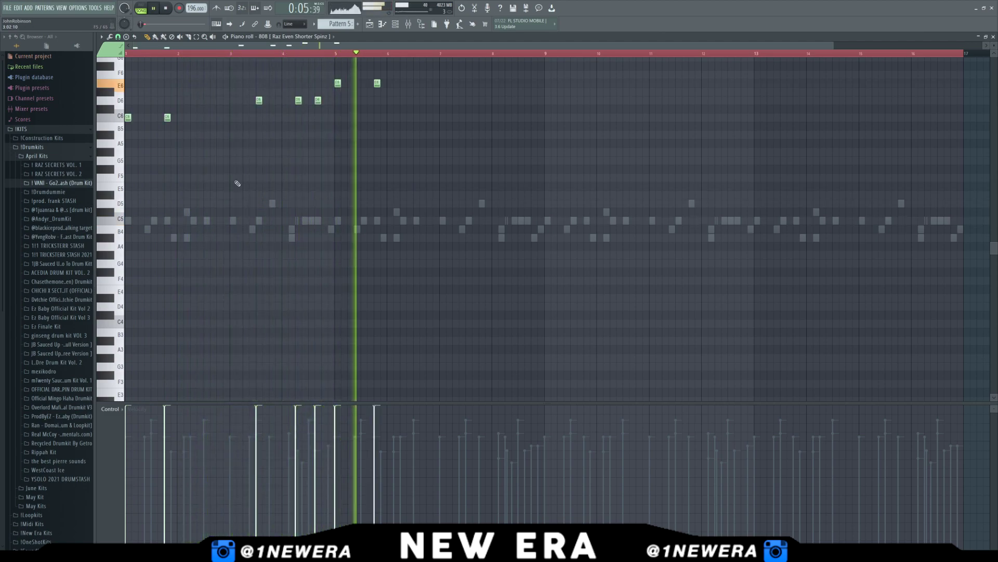
{"action": "scroll", "coordinate": [245, 187], "scroll_direction": "up", "scroll_amount": 3}
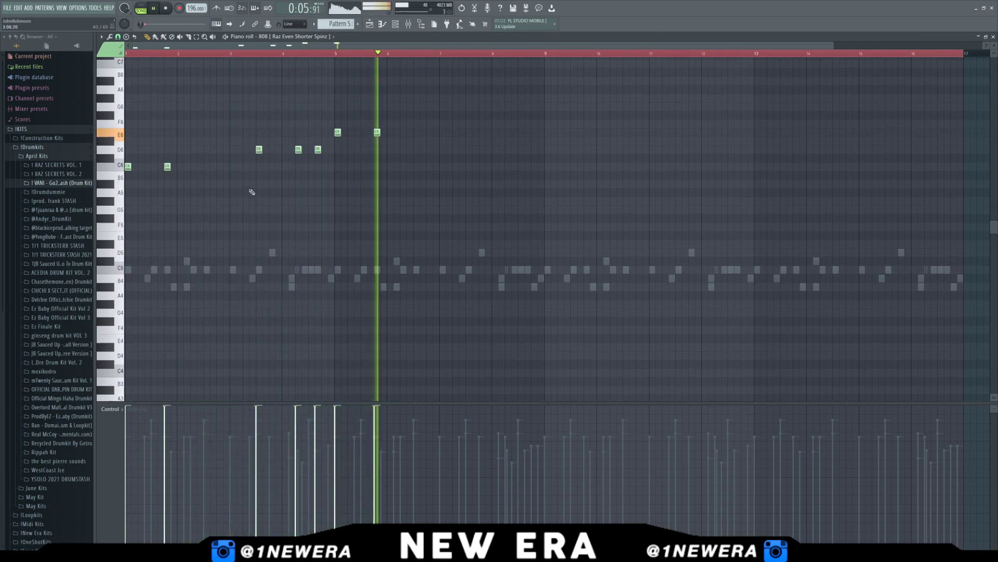
{"action": "key", "text": "space"}
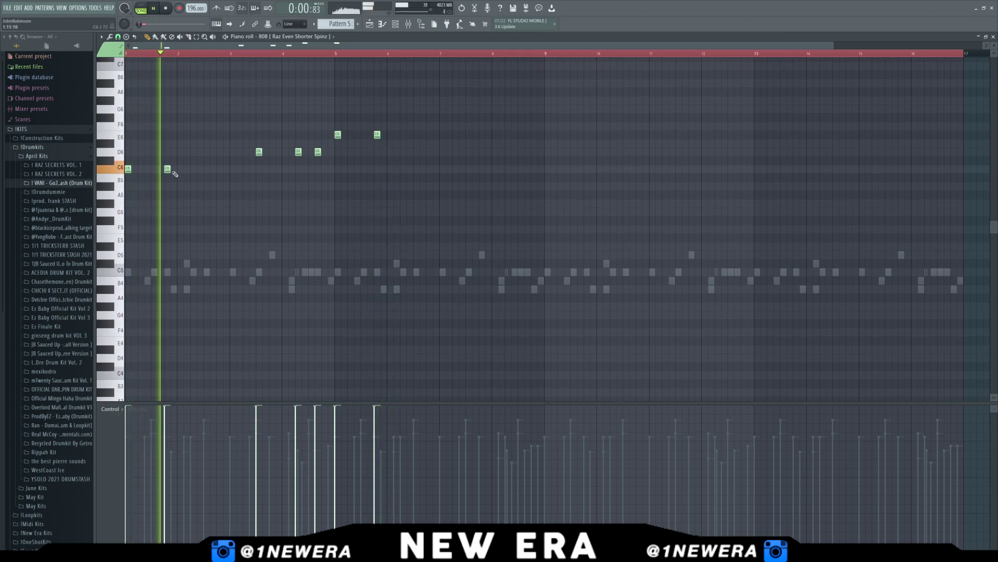
Step: Add 808 notes on E6 at bar 7 step 9 and bar 8 steps 5 and 11
{"action": "left_click_drag", "start_coordinate": [404, 138], "coordinate": [320, 129]}
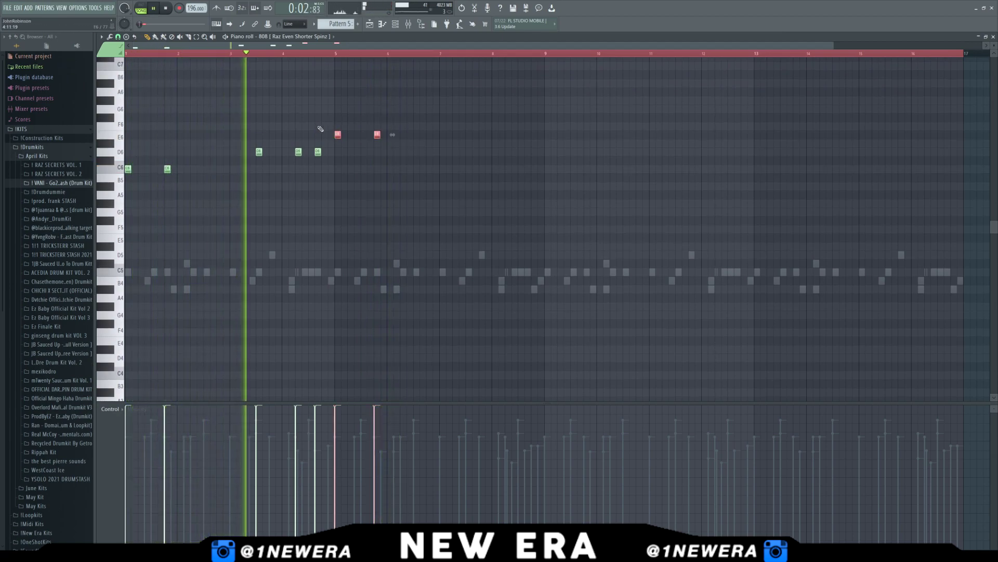
{"action": "left_click", "coordinate": [376, 136]}
{"action": "left_click", "coordinate": [468, 136]}
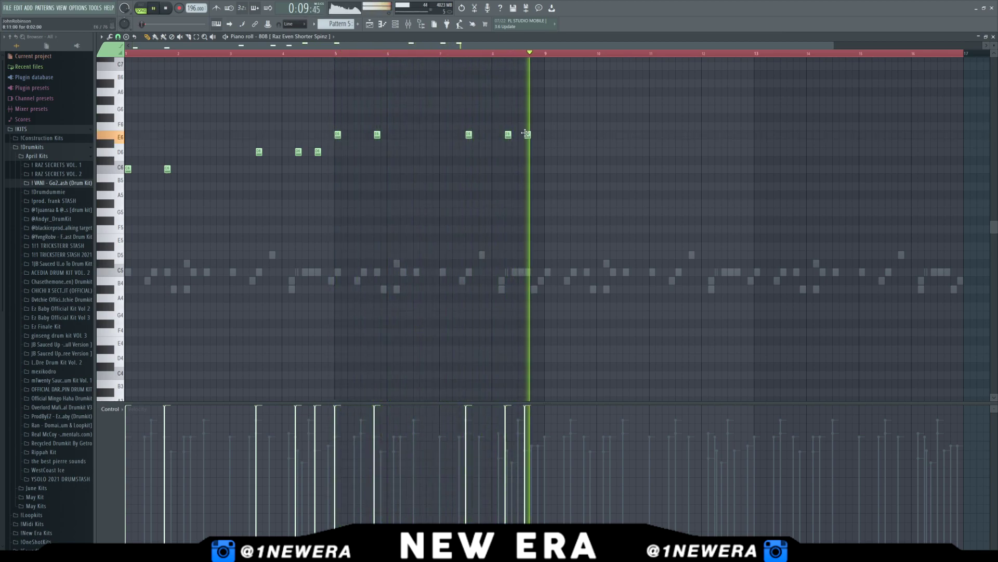
Step: Duplicate the 808 phrase from bars 1 to 8 into bars 9 to 16 and lower the whole line an octave
{"action": "left_click_drag", "start_coordinate": [655, 63], "coordinate": [537, 68]}
{"action": "key", "text": "ctrl+b"}
{"action": "key", "text": "space"}
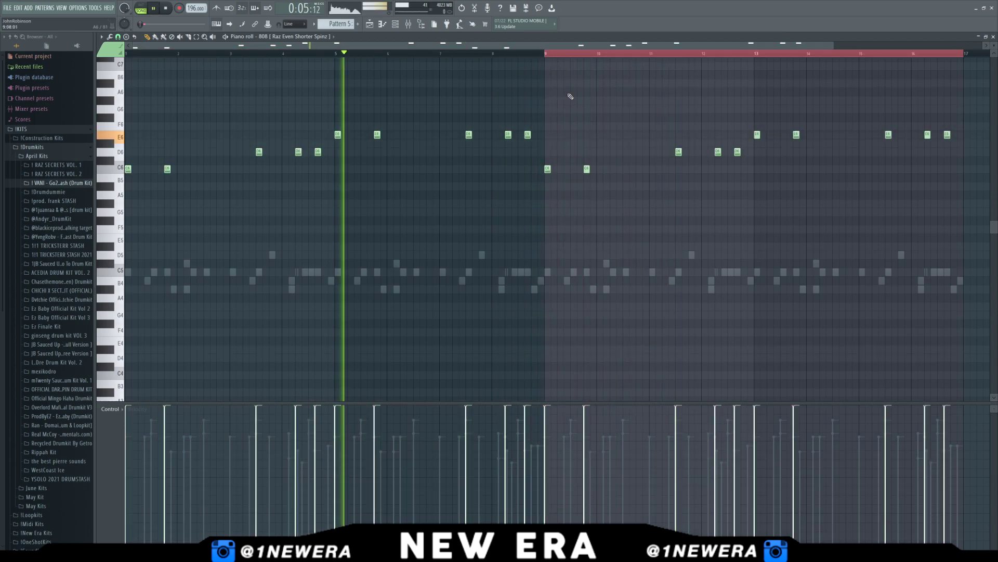
{"action": "key", "text": "ctrl+Down"}
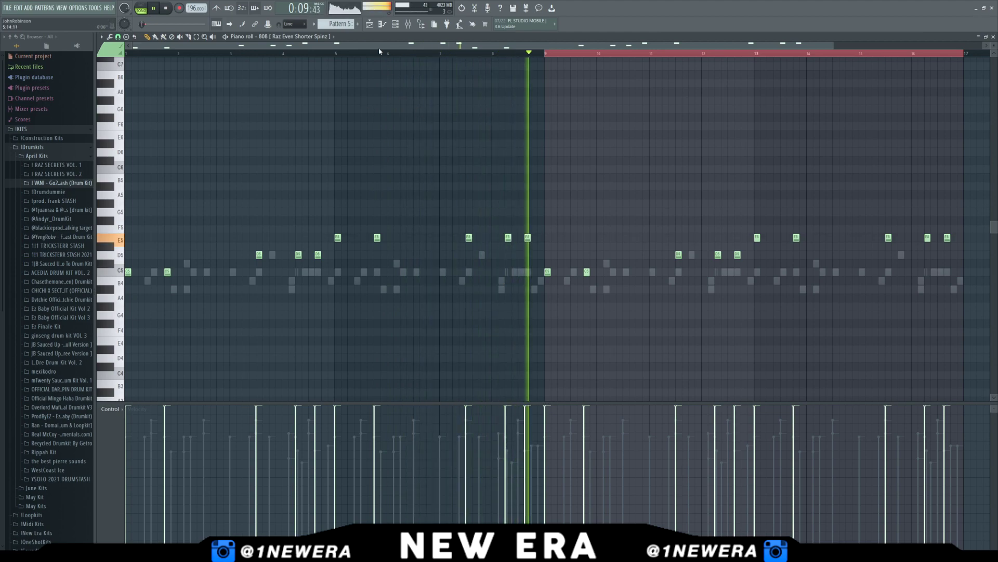
Step: Move the 808 notes in bars 15 and 16 up to G5 and set the 808 channel's volume to 99%
{"action": "left_click", "coordinate": [408, 25]}
{"action": "right_click", "coordinate": [261, 173]}
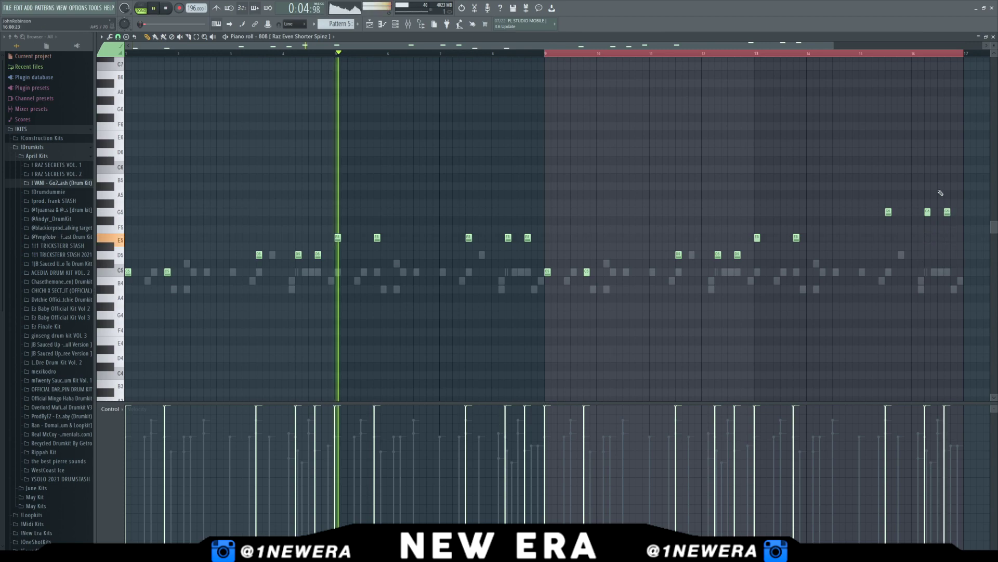
{"action": "left_click", "coordinate": [883, 53]}
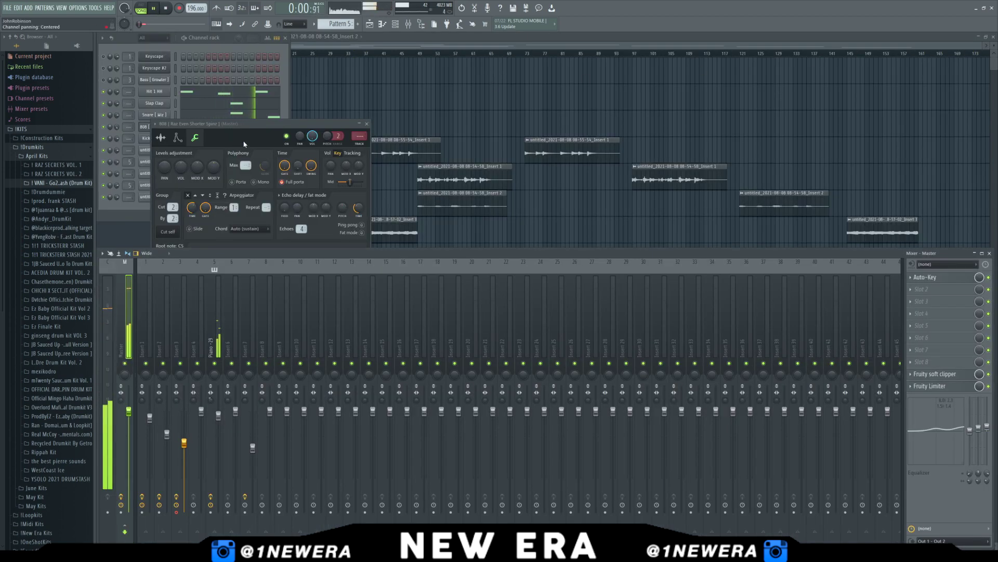
{"action": "left_click_drag", "start_coordinate": [312, 137], "coordinate": [312, 137]}
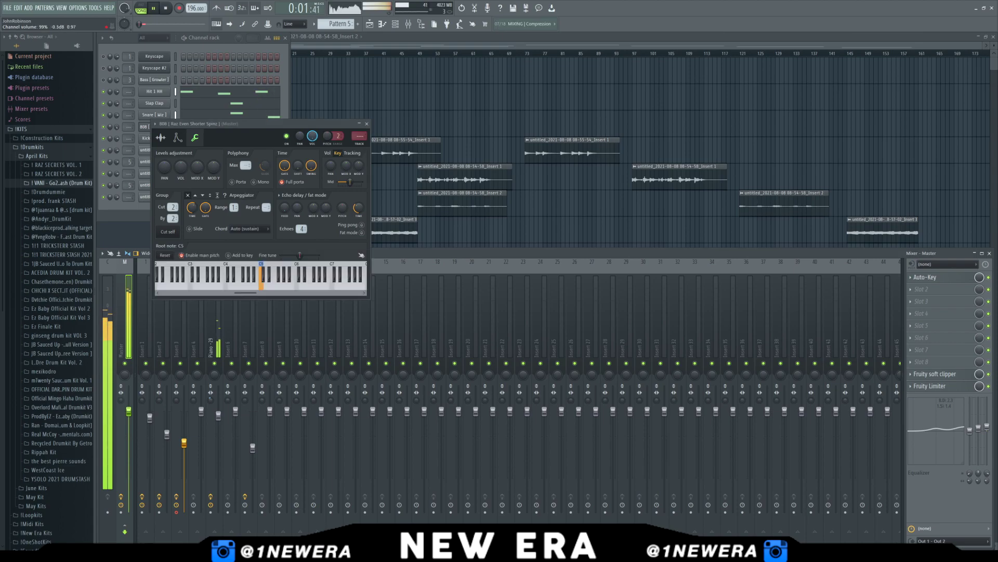
{"action": "left_click", "coordinate": [367, 124]}
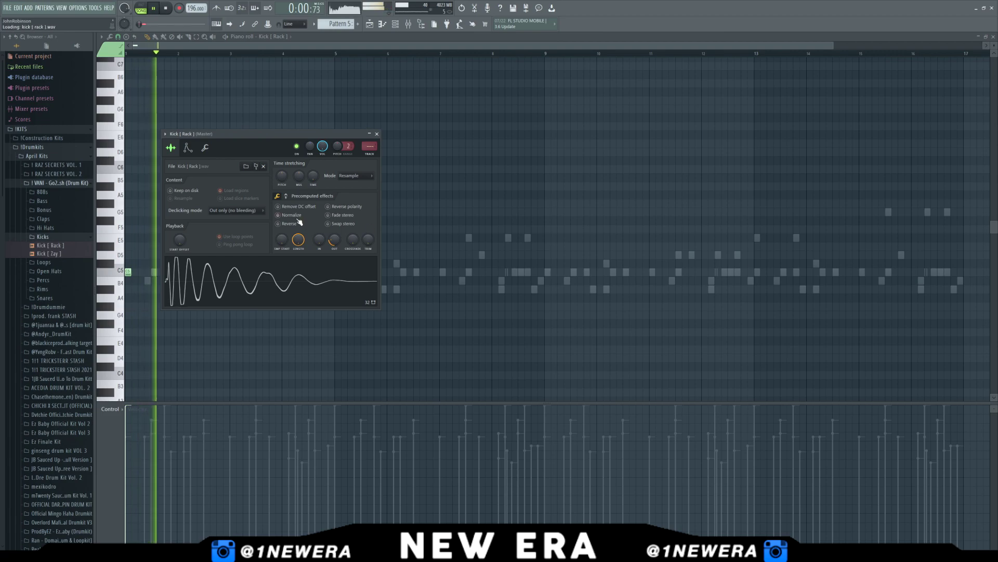
Step: Place Kick [ Rack ] hits on C5 at bar 1 step 13, bar 4 steps 5 and 11, and bar 5 steps 1 and 13
{"action": "left_click", "coordinate": [370, 142]}
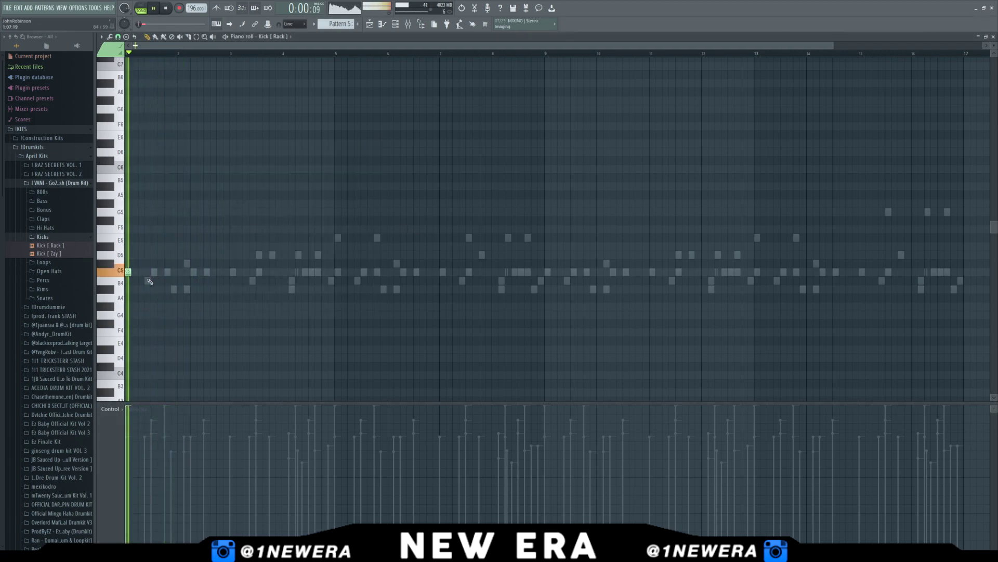
{"action": "left_click", "coordinate": [167, 272]}
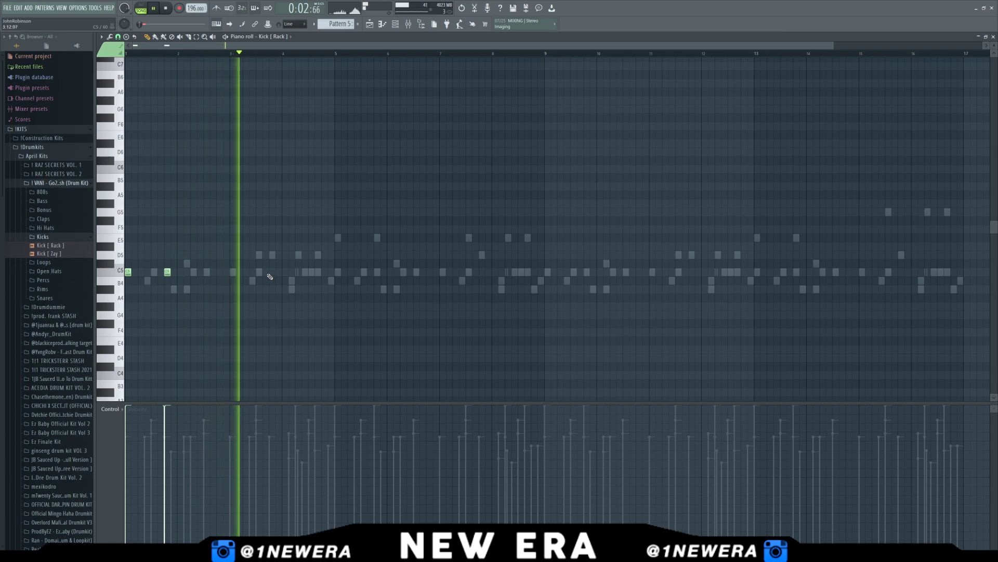
{"action": "left_click", "coordinate": [298, 271]}
{"action": "left_click", "coordinate": [317, 271]}
{"action": "left_click", "coordinate": [338, 271]}
{"action": "left_click", "coordinate": [377, 272]}
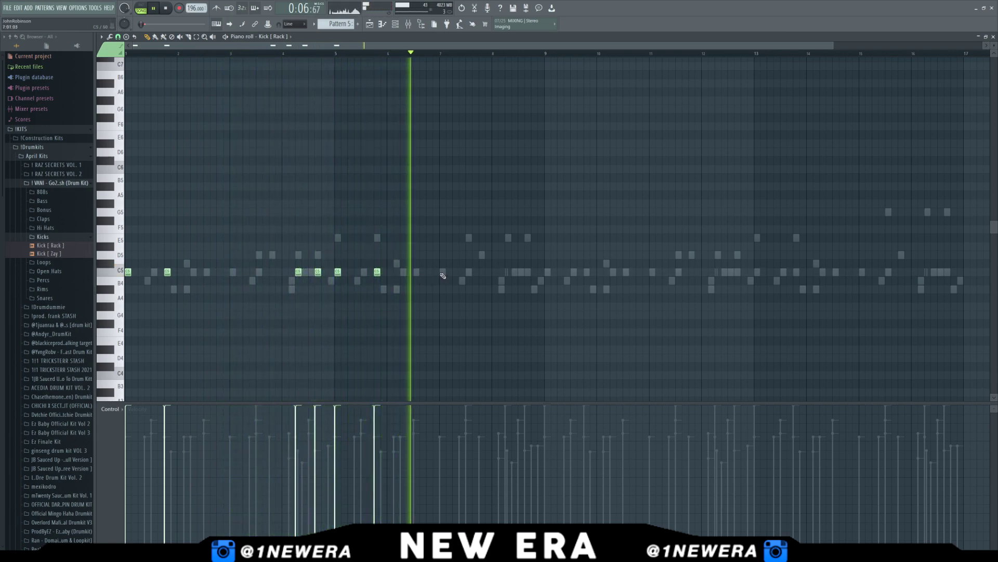
Step: Add kick hits at bar 8 steps 5 and 11 and duplicate bars 1 to 8 into bars 9 to 16
{"action": "left_click", "coordinate": [508, 271]}
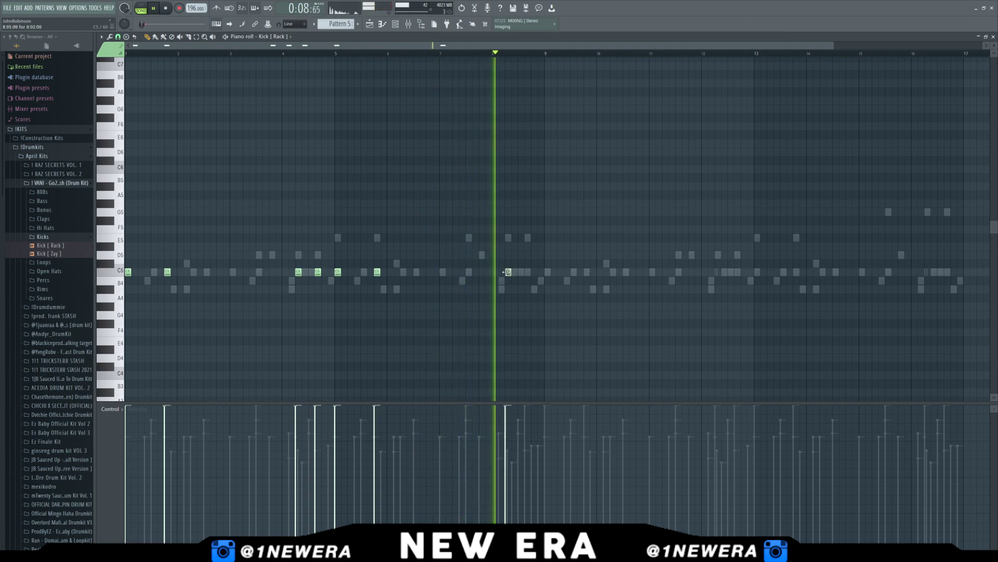
{"action": "left_click", "coordinate": [527, 272]}
{"action": "key", "text": "ctrl+b"}
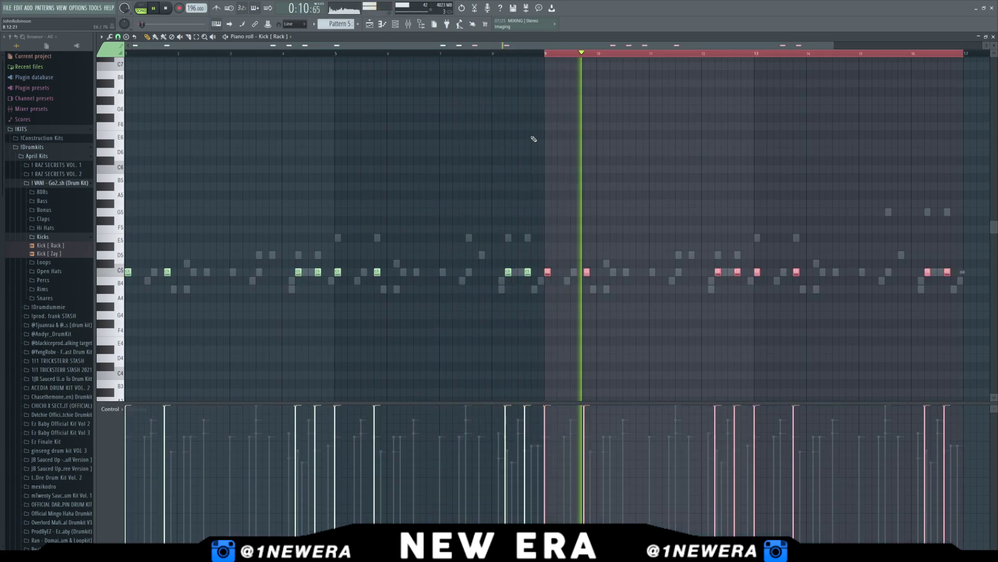
Step: Collapse the Kicks folder and turn on Normalize and Reverse polarity in the Kick [ Rack ] sampler settings
{"action": "left_click", "coordinate": [404, 26]}
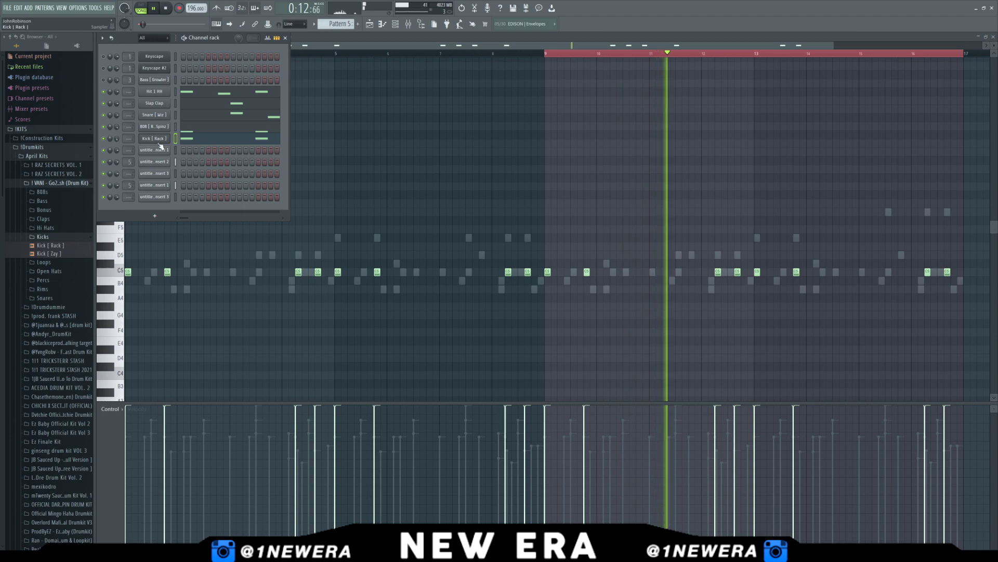
{"action": "left_click", "coordinate": [41, 237]}
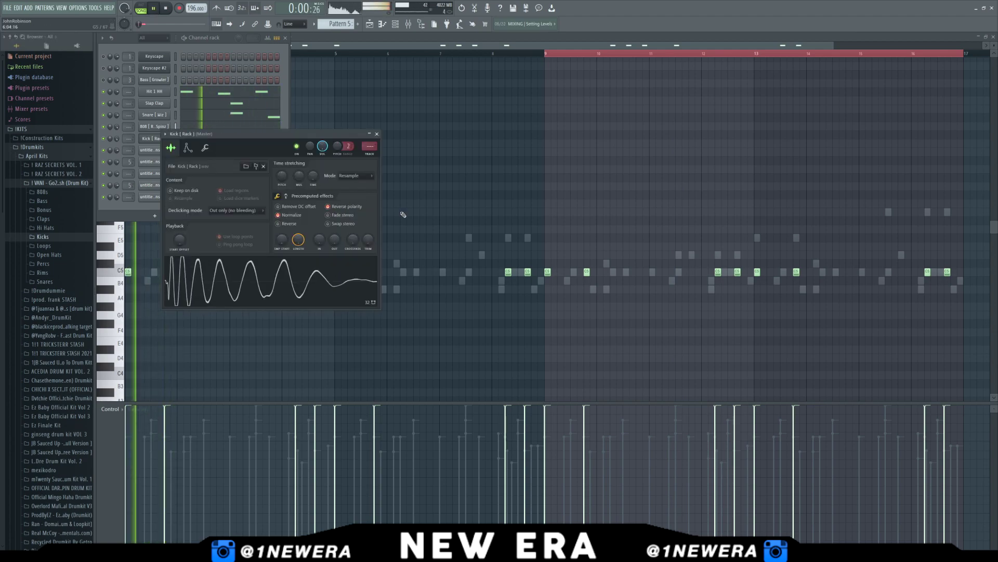
{"action": "right_click", "coordinate": [385, 214]}
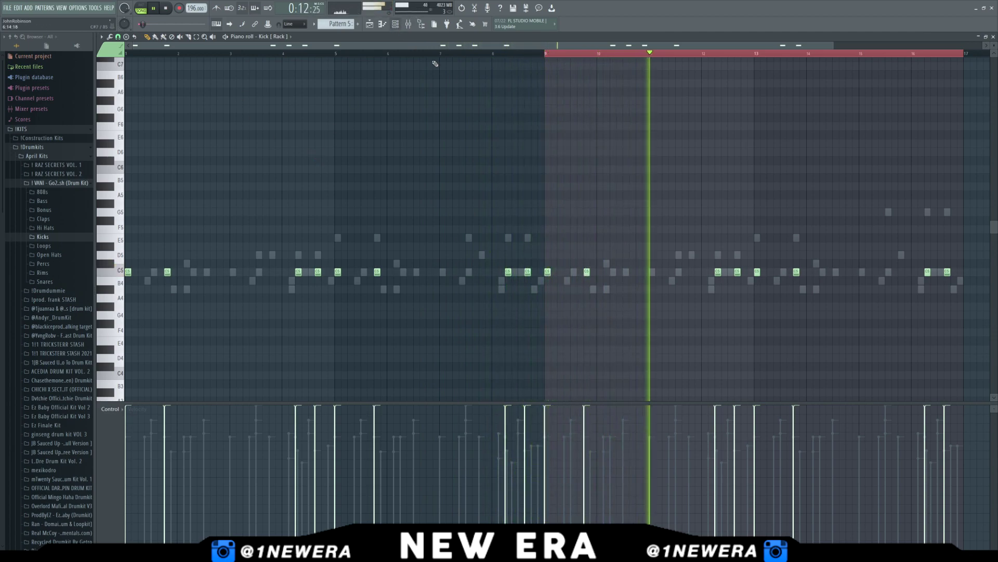
Step: Move the 808 note at bar 12 step 11 up to B5
{"action": "double_click", "coordinate": [738, 254]}
{"action": "key", "text": "space"}
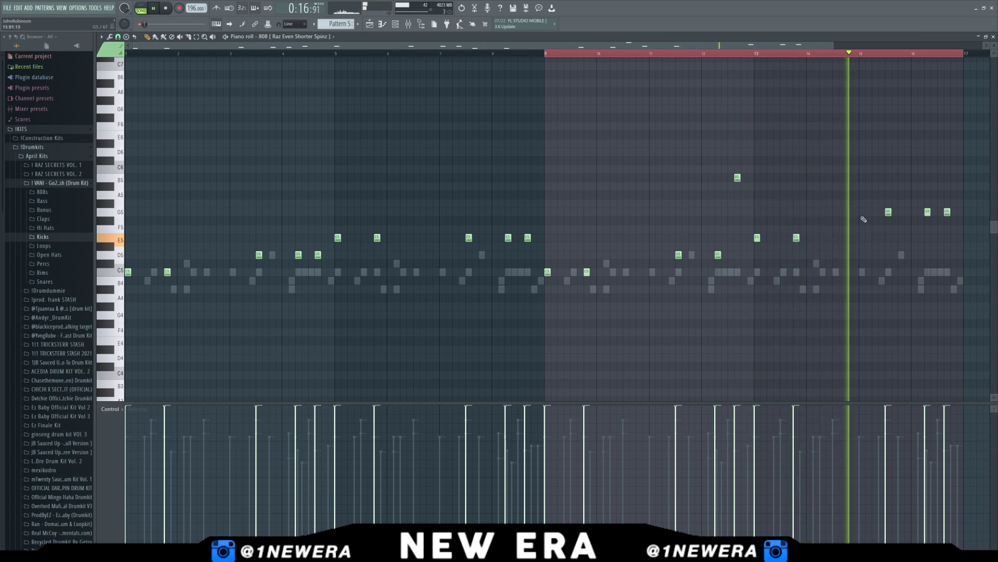
Step: Browse the kit's Snares samples and add Open Hat [ DP ] from the Open Hats folder as a channel with a hit on step 1
{"action": "key", "text": "F6"}
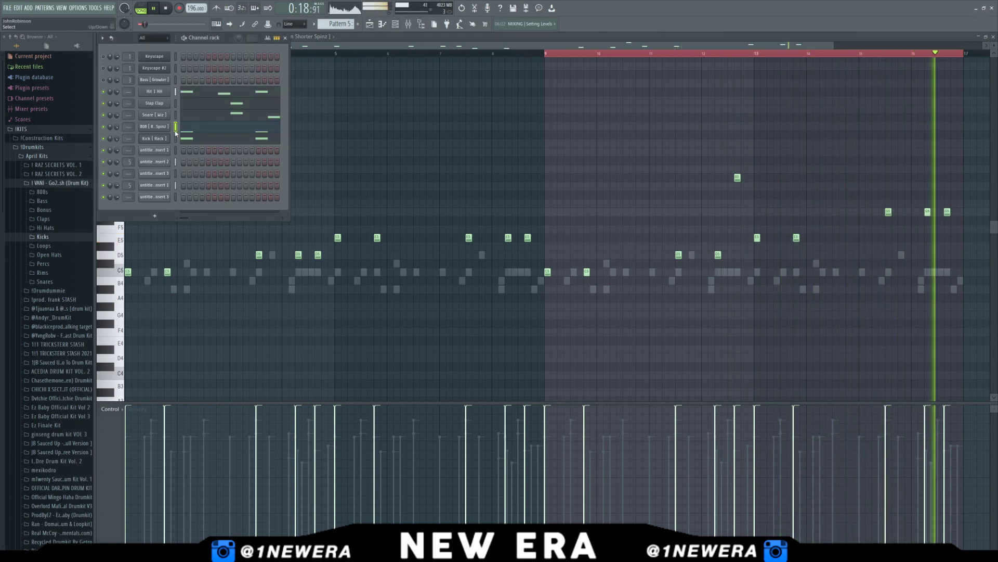
{"action": "left_click", "coordinate": [42, 281]}
{"action": "left_click", "coordinate": [45, 292]}
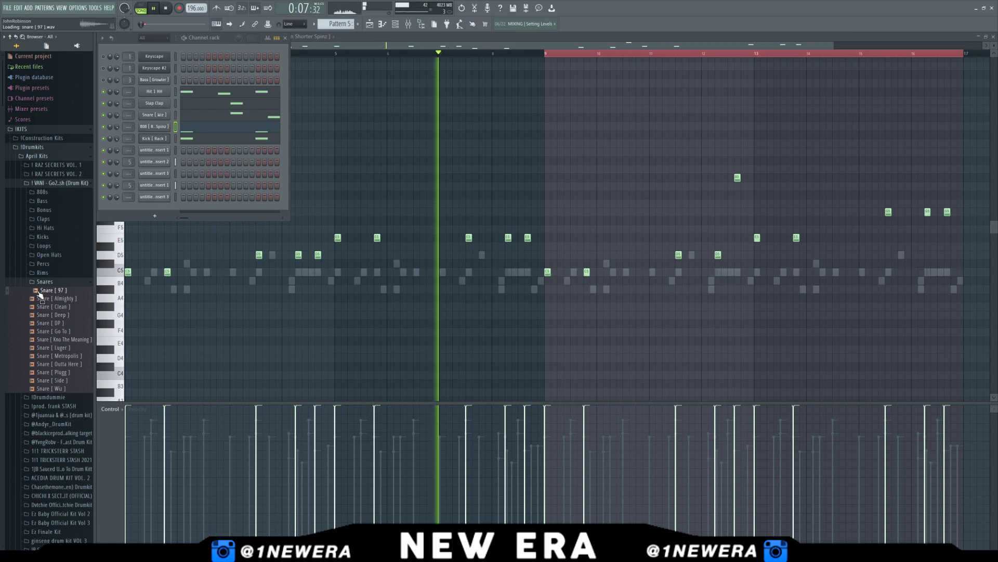
{"action": "left_click", "coordinate": [44, 282]}
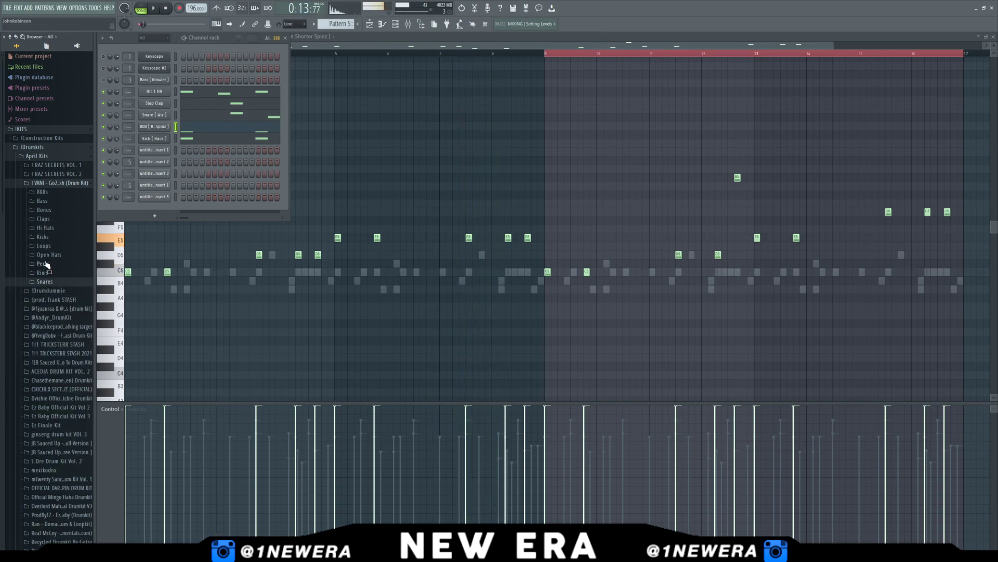
{"action": "left_click", "coordinate": [44, 256]}
{"action": "key", "text": "space"}
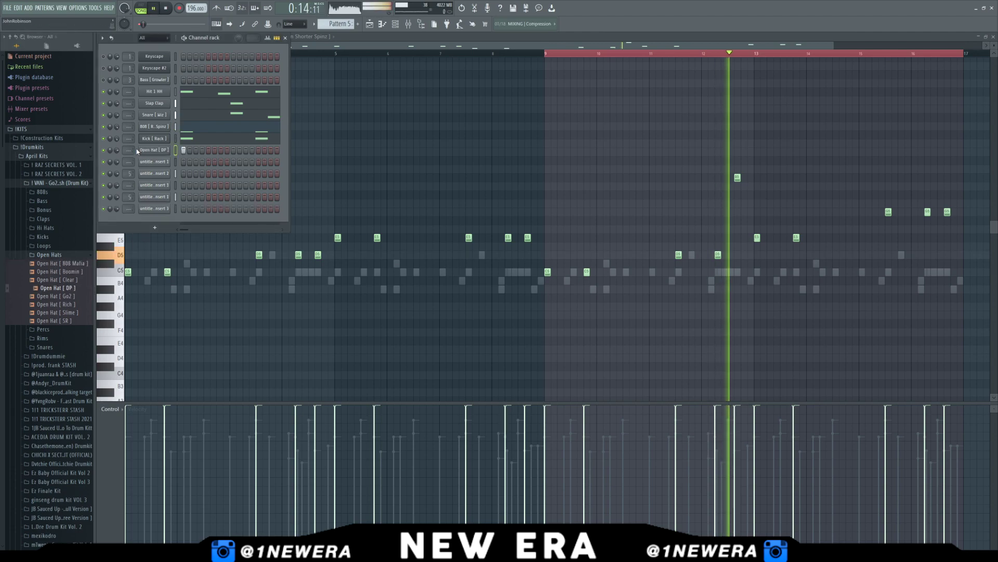
Step: Play the pattern with the open hat and set the Open Hat [ DP ] channel's volume to 63%
{"action": "key", "text": "space"}
{"action": "key", "text": "F6"}
{"action": "key", "text": "space"}
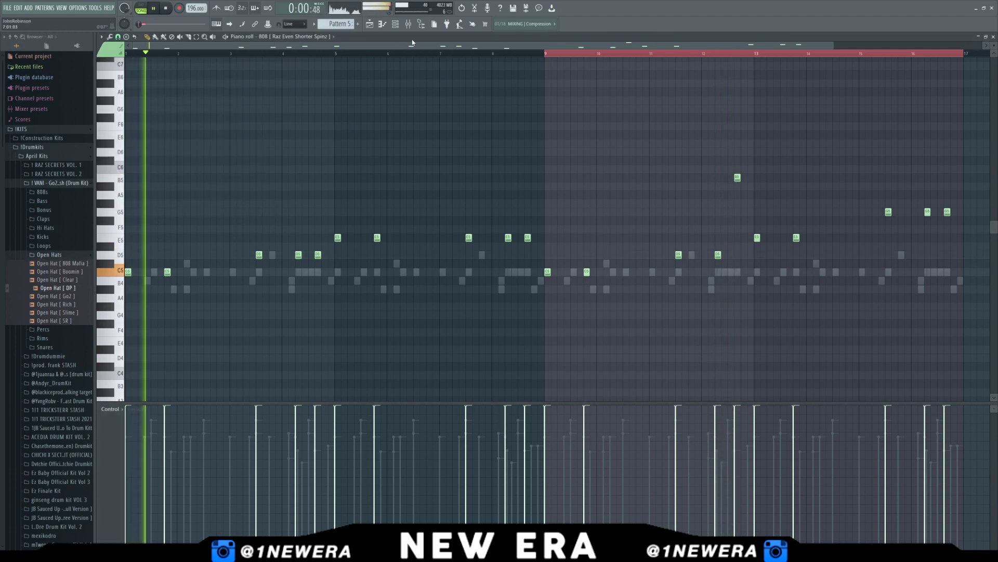
{"action": "key", "text": "F6"}
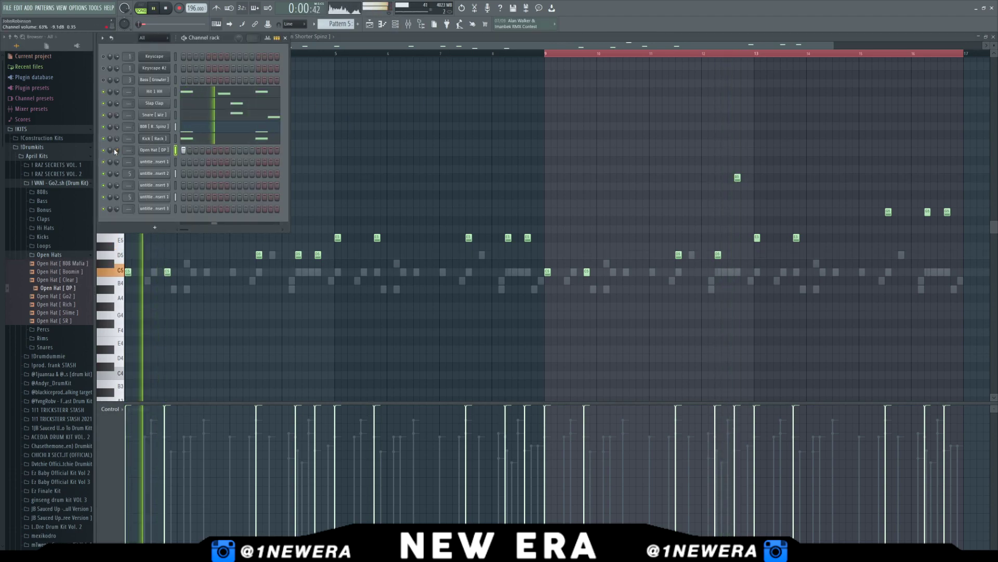
Step: Place Open Hat [ DP ] hits on C5 at the start of bars 5, 9 and 13
{"action": "key", "text": "F7"}
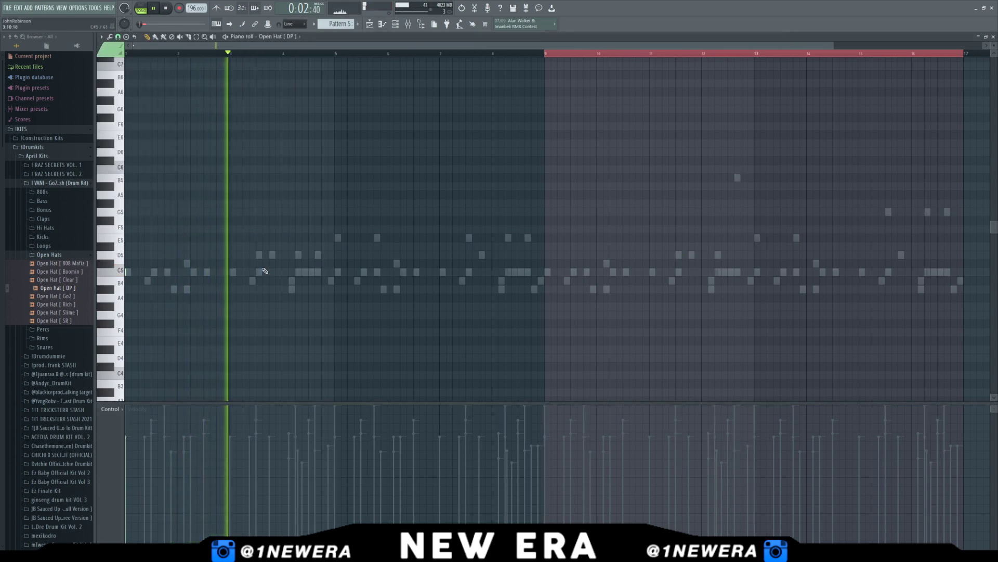
{"action": "left_click", "coordinate": [336, 273]}
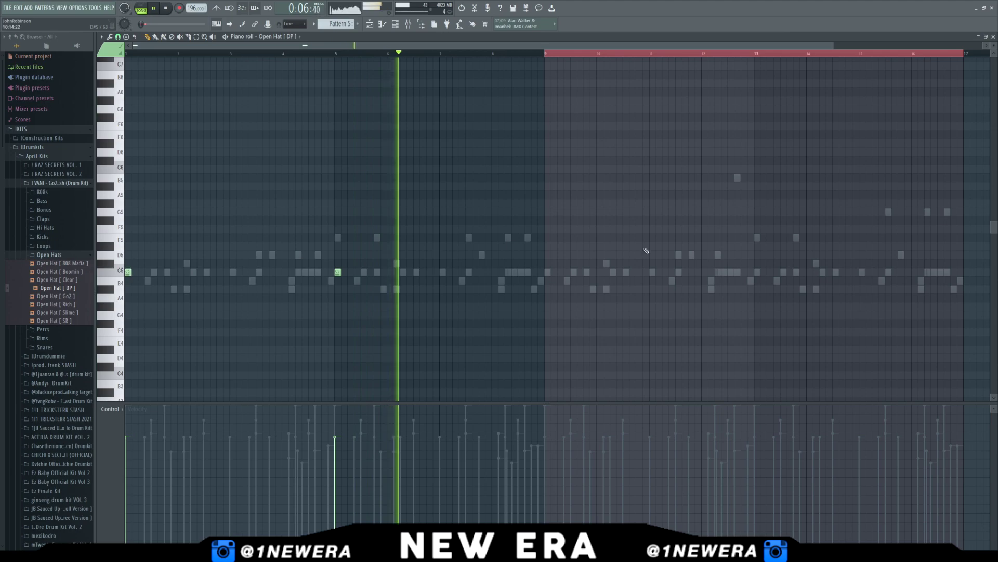
{"action": "left_click", "coordinate": [548, 272]}
{"action": "left_click", "coordinate": [757, 272]}
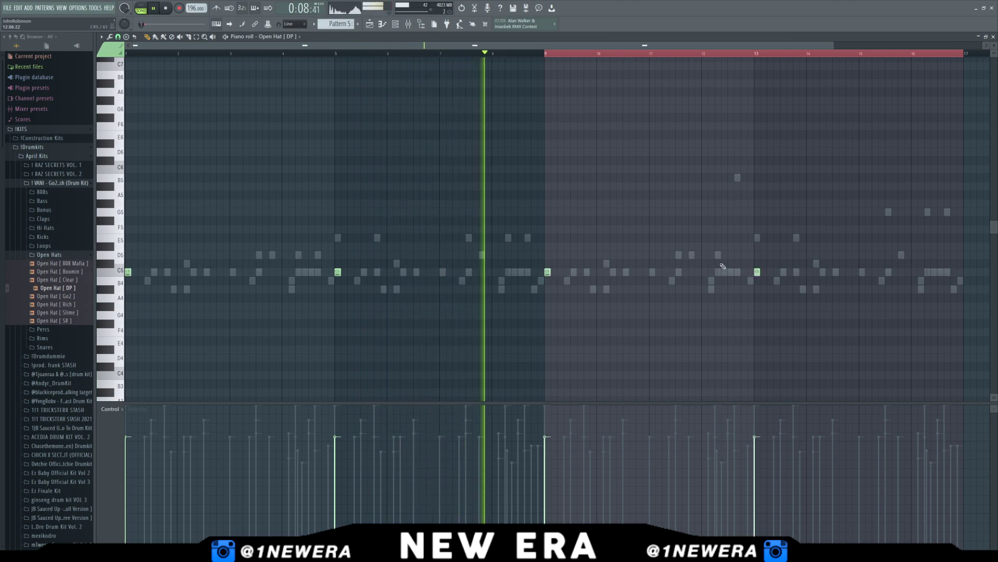
Step: Audition other samples in the Open Hats folder, including Open Hat [ Slime ] and Open Hat [ SR ], and play the pattern
{"action": "key", "text": "F6"}
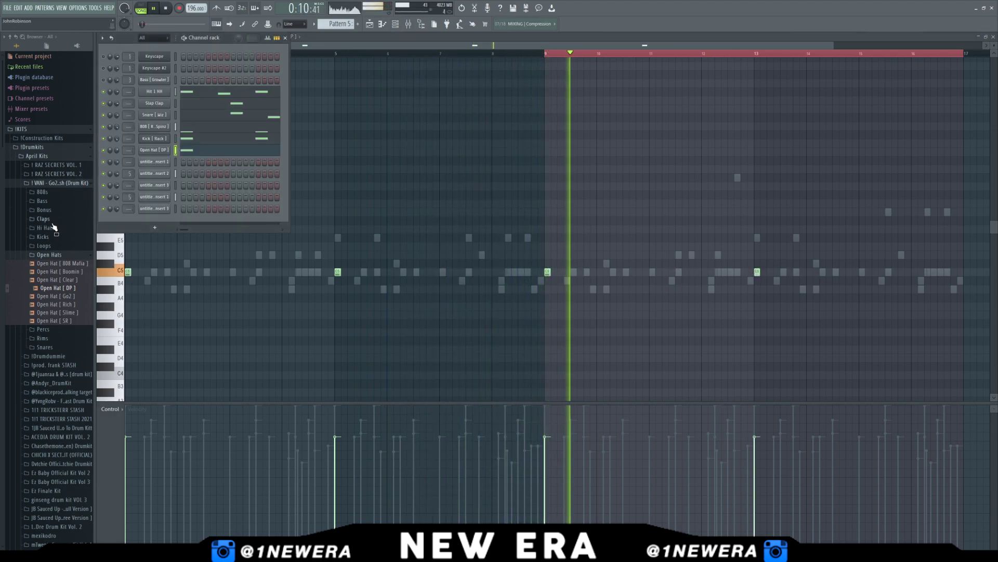
{"action": "left_click", "coordinate": [63, 304]}
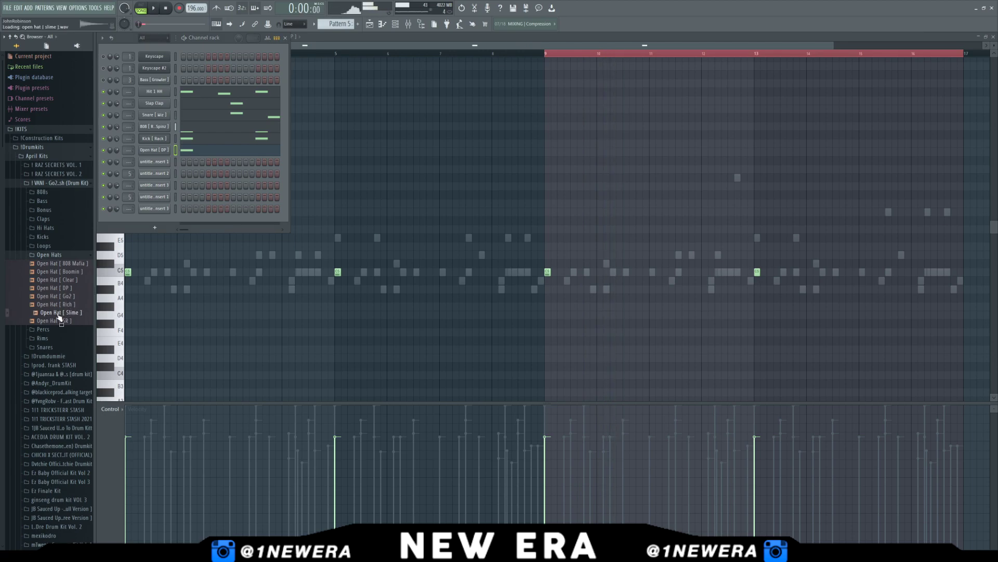
{"action": "key", "text": "space"}
{"action": "key", "text": "F6"}
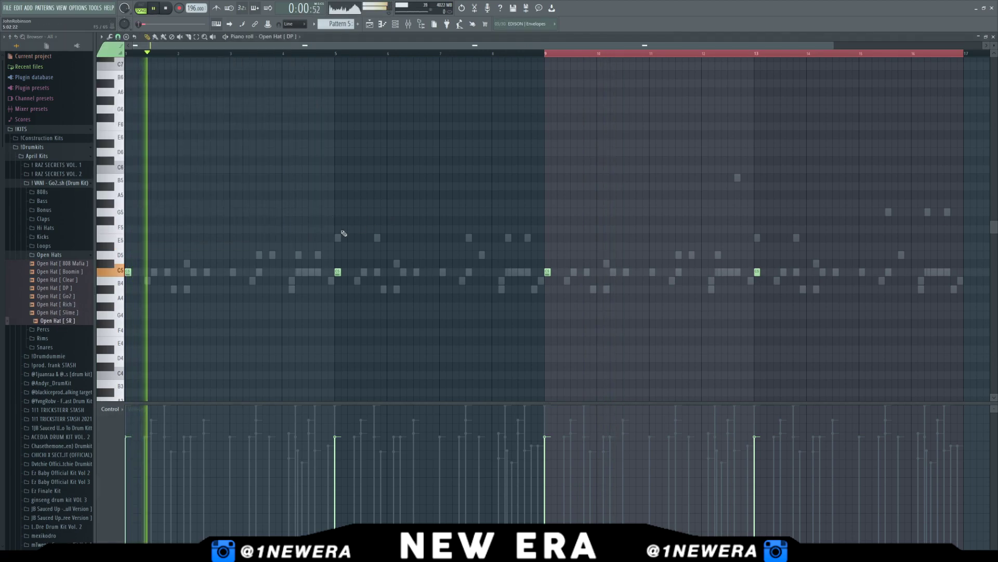
Step: Place an Open Hat [ SR ] hit on C5 at the third beat of bar 4 and lower its velocity
{"action": "left_click", "coordinate": [287, 165]}
{"action": "left_click", "coordinate": [323, 273]}
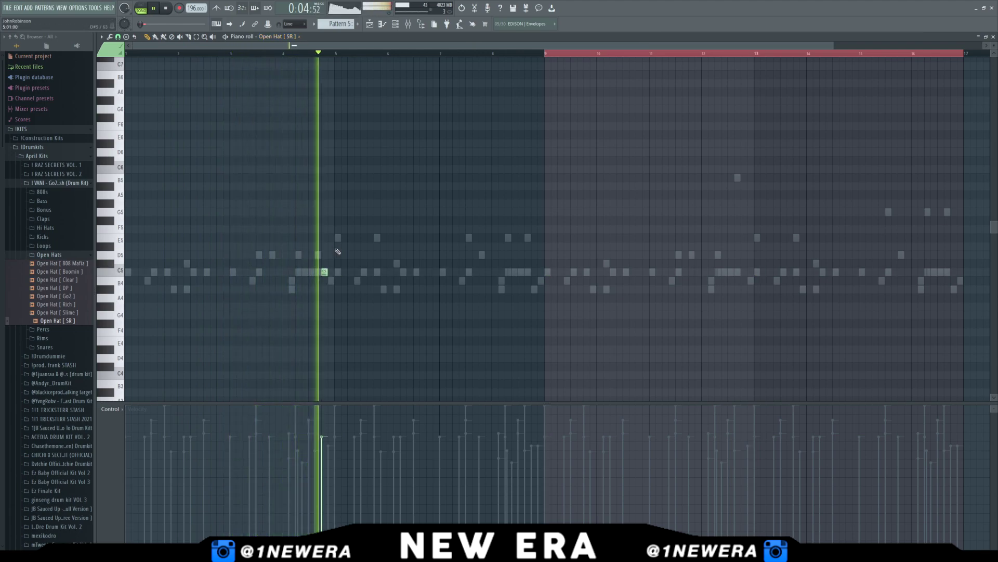
{"action": "right_click", "coordinate": [322, 272]}
{"action": "left_click", "coordinate": [312, 274]}
{"action": "left_click", "coordinate": [313, 457]}
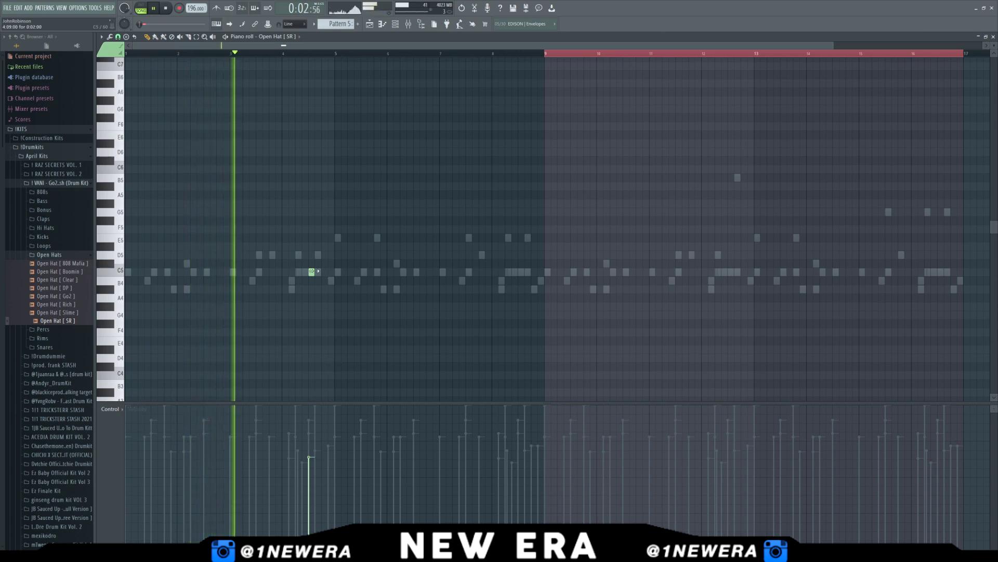
Step: Repeat the Open Hat [ SR ] hit on C5 at the third beat of bars 8, 12 and 16
{"action": "left_click", "coordinate": [521, 272]}
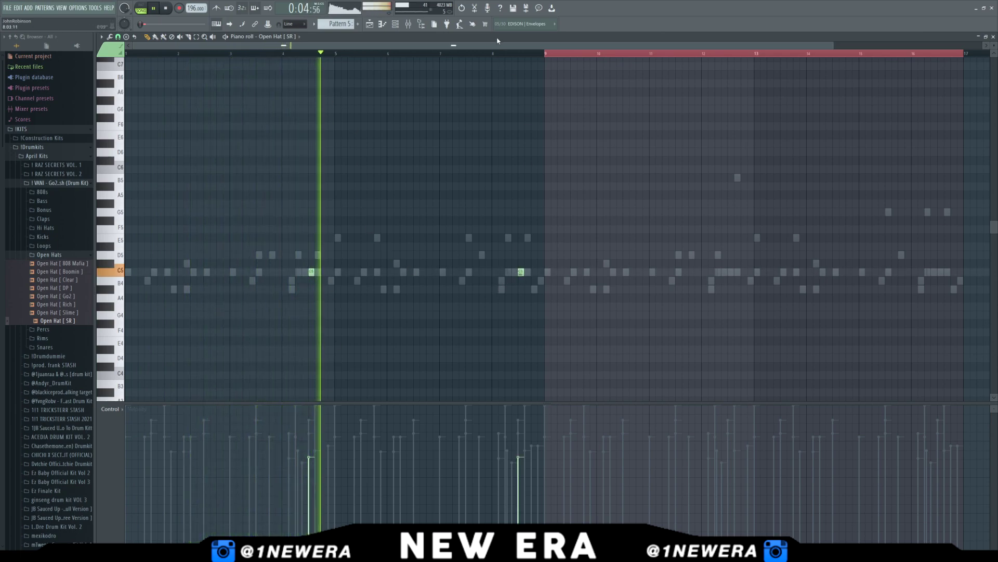
{"action": "scroll", "coordinate": [497, 41], "scroll_direction": "down", "scroll_amount": 2}
{"action": "left_click", "coordinate": [732, 272]}
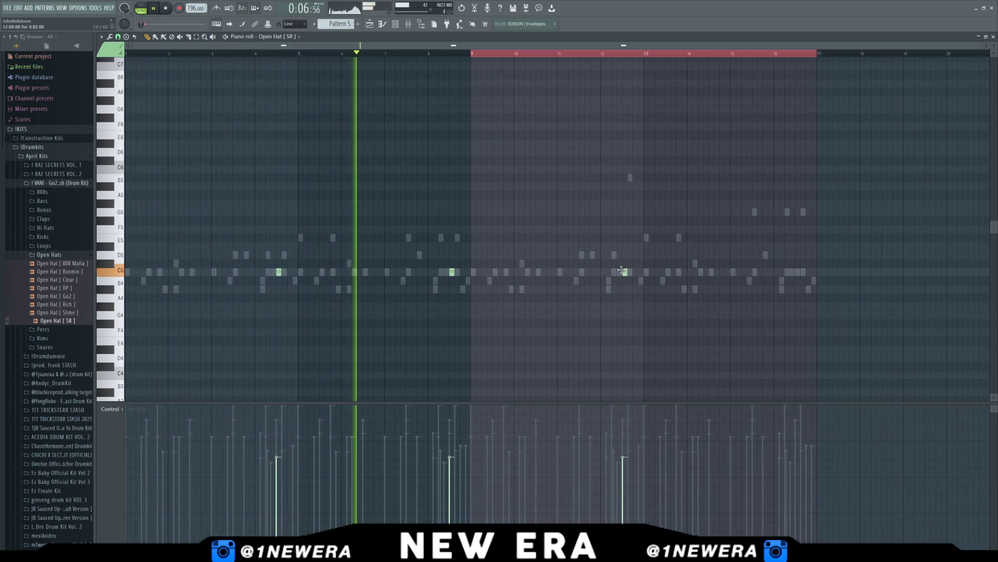
{"action": "left_click", "coordinate": [798, 272]}
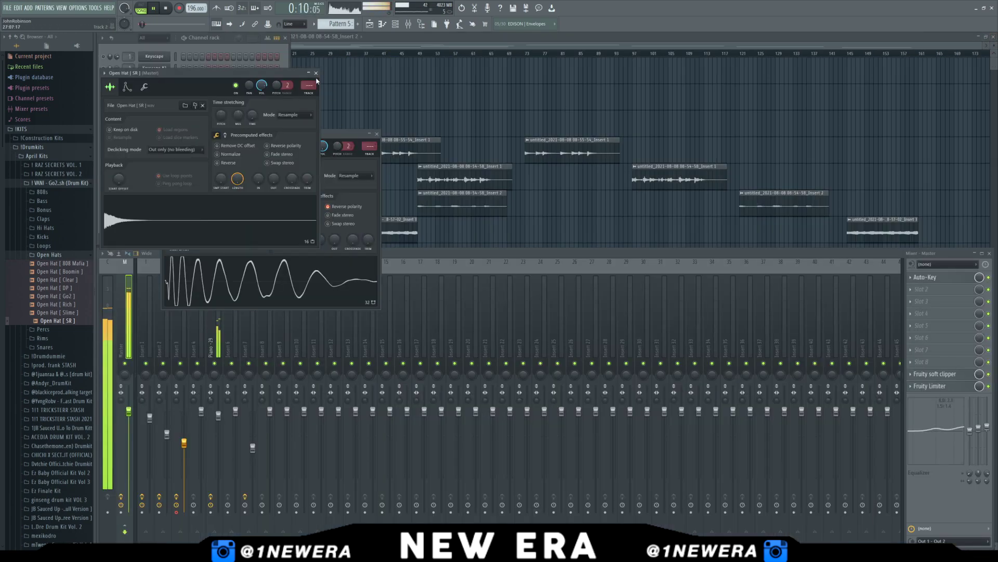
Step: Close the open sampler windows and replace the snare channel's sample with Snare [ Deep ] from the kit's Snares folder
{"action": "left_click", "coordinate": [315, 73]}
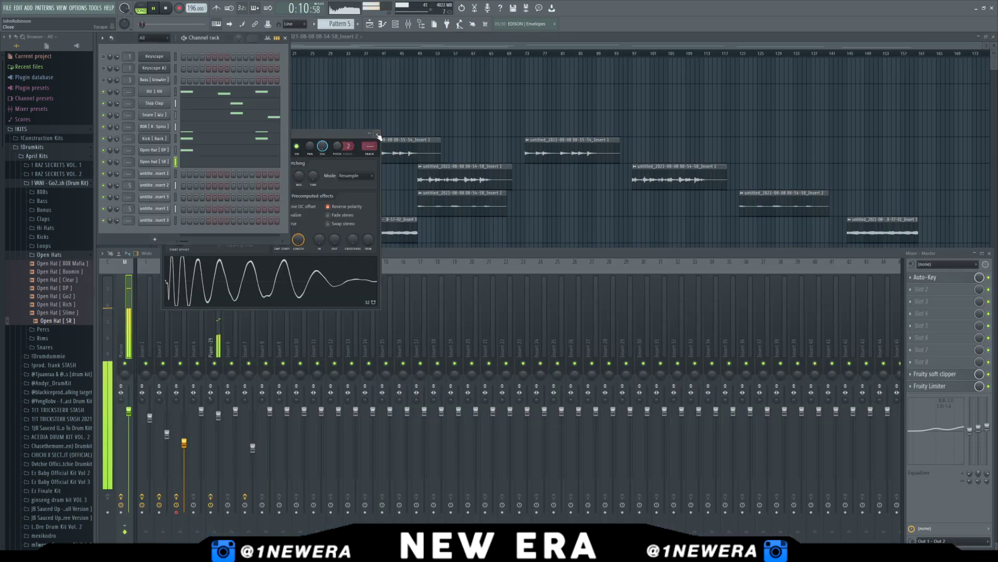
{"action": "left_click", "coordinate": [377, 134]}
{"action": "left_click", "coordinate": [72, 253]}
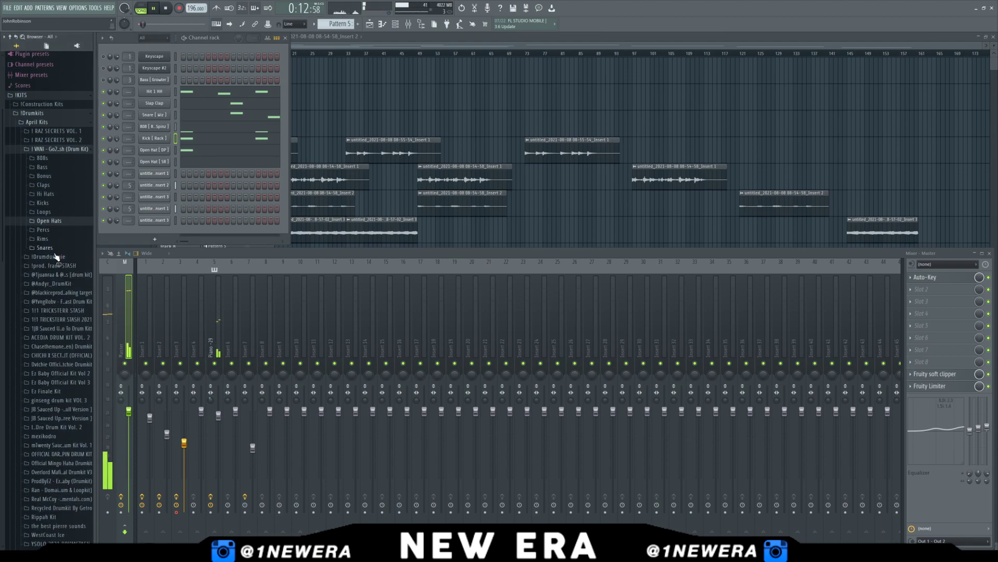
{"action": "scroll", "coordinate": [55, 229], "scroll_direction": "down", "scroll_amount": 2}
{"action": "left_click", "coordinate": [44, 232]}
{"action": "left_click_drag", "start_coordinate": [58, 266], "coordinate": [167, 115]}
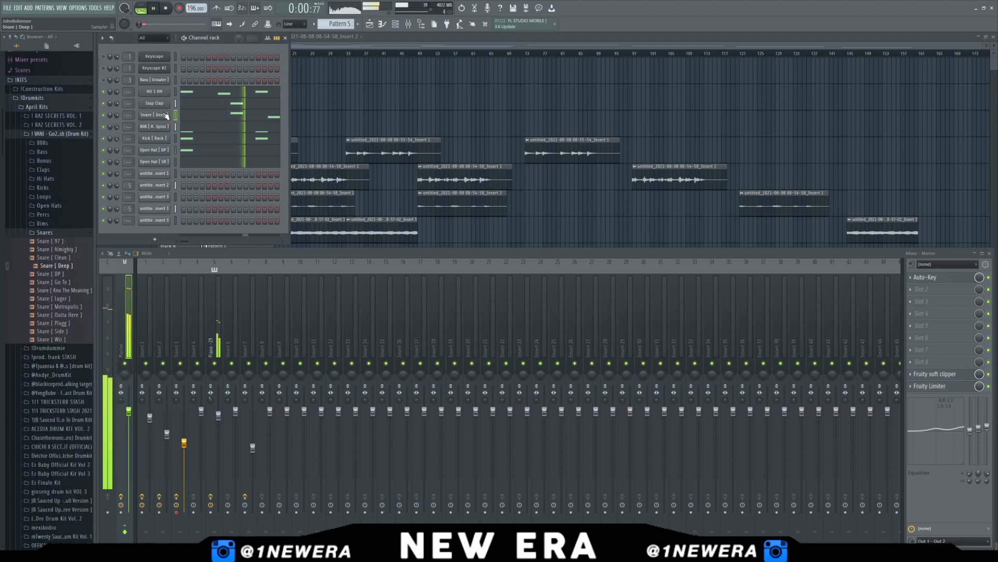
{"action": "left_click", "coordinate": [167, 115]}
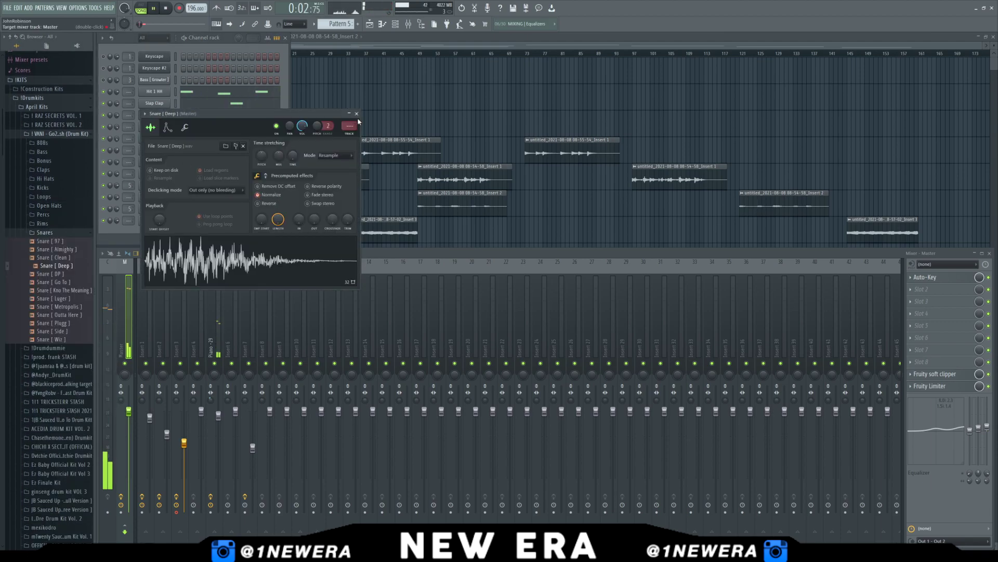
{"action": "left_click", "coordinate": [356, 113]}
Step: Raise all the snare notes on A#4 one semitone to B4 in the Snare [ Deep ] piano roll
{"action": "left_click", "coordinate": [230, 127]}
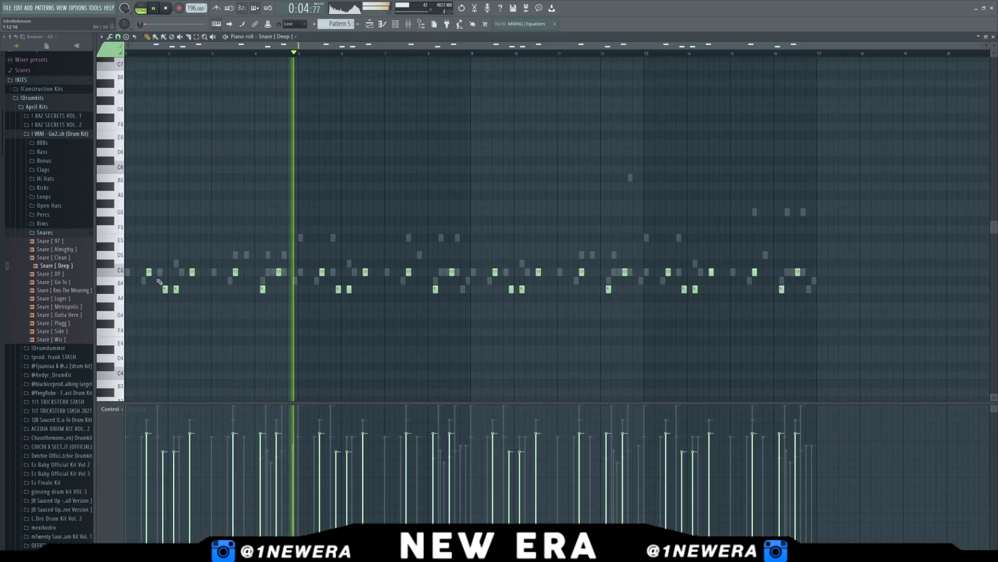
{"action": "left_click", "coordinate": [110, 293], "text": "ctrl"}
{"action": "key", "text": "shift+Up"}
{"action": "key", "text": "shift+Up"}
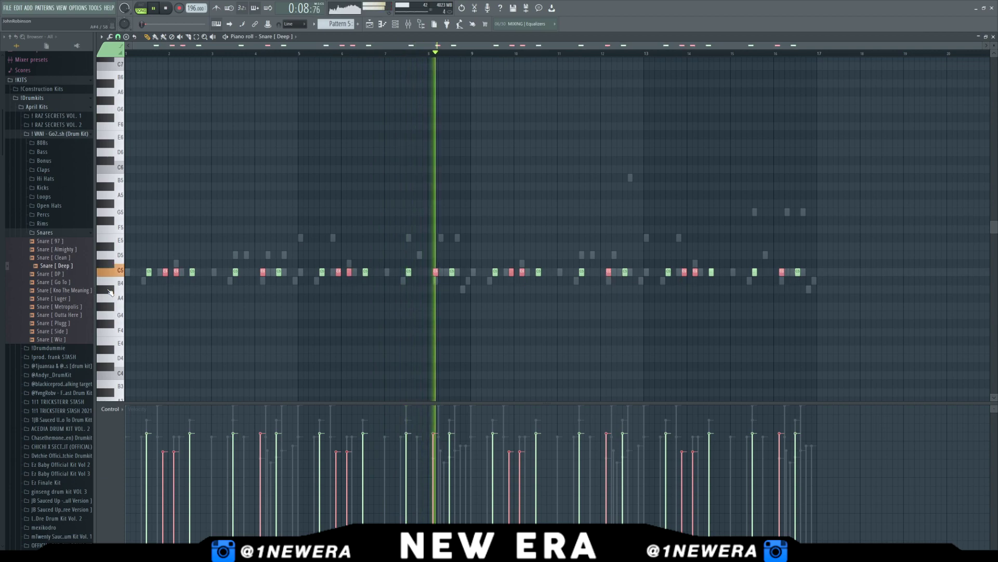
{"action": "key", "text": "shift+Down"}
{"action": "key", "text": "ctrl+d"}
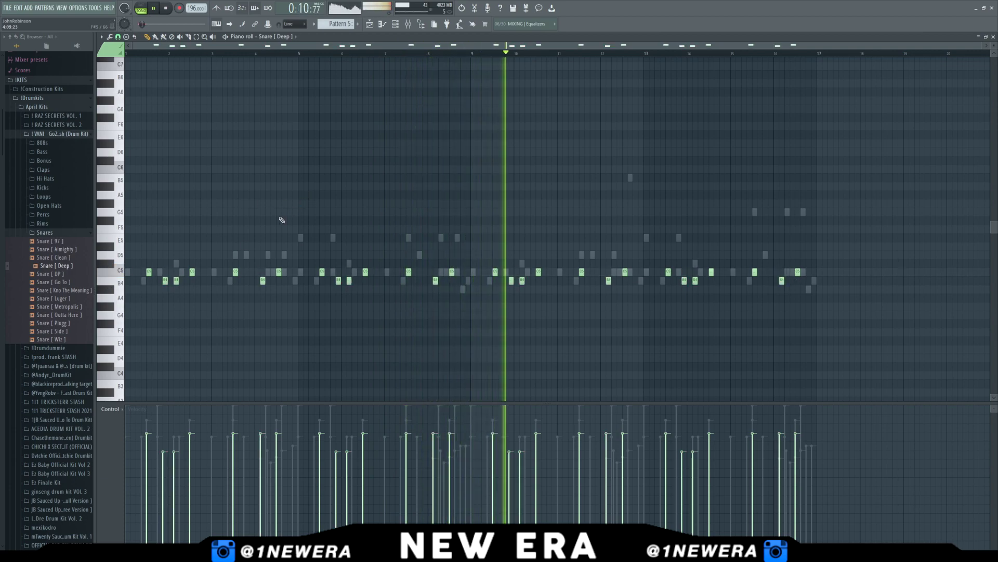
Step: Add a Kick [ Rack ] hit on C5 near the start of bar 12, directly before the existing kick
{"action": "left_click", "coordinate": [110, 272], "text": "ctrl"}
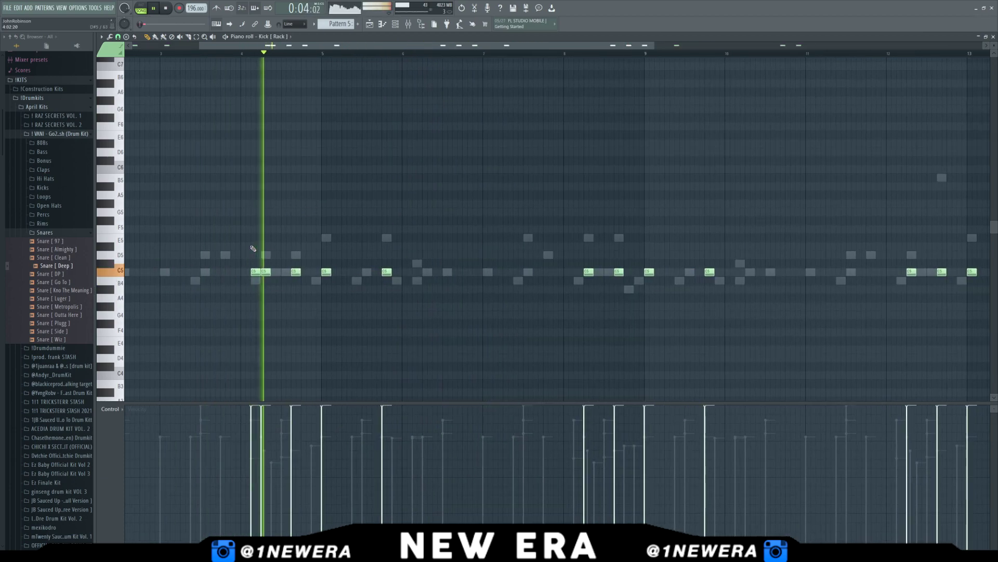
{"action": "right_click", "coordinate": [250, 246], "text": "ctrl"}
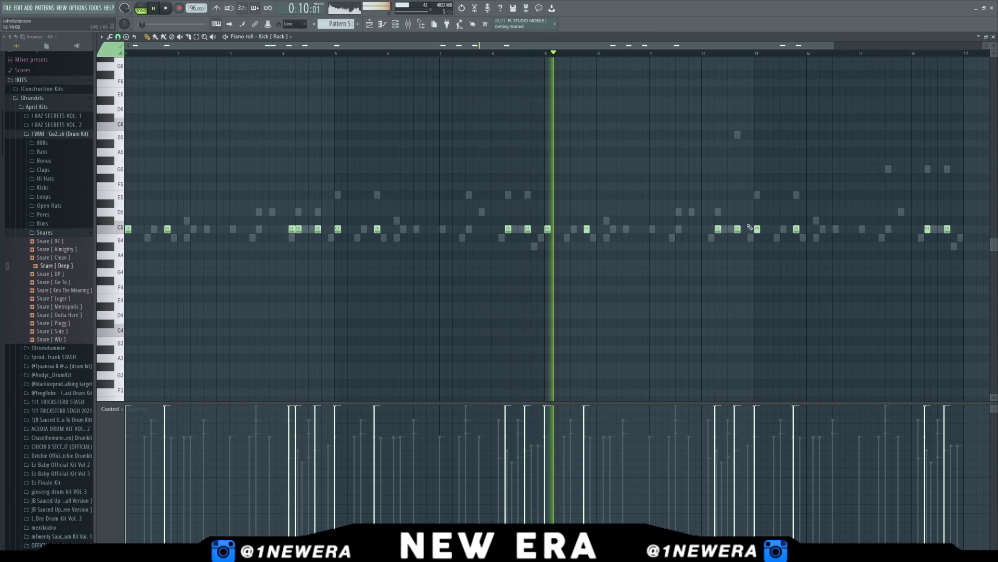
{"action": "left_click", "coordinate": [711, 230]}
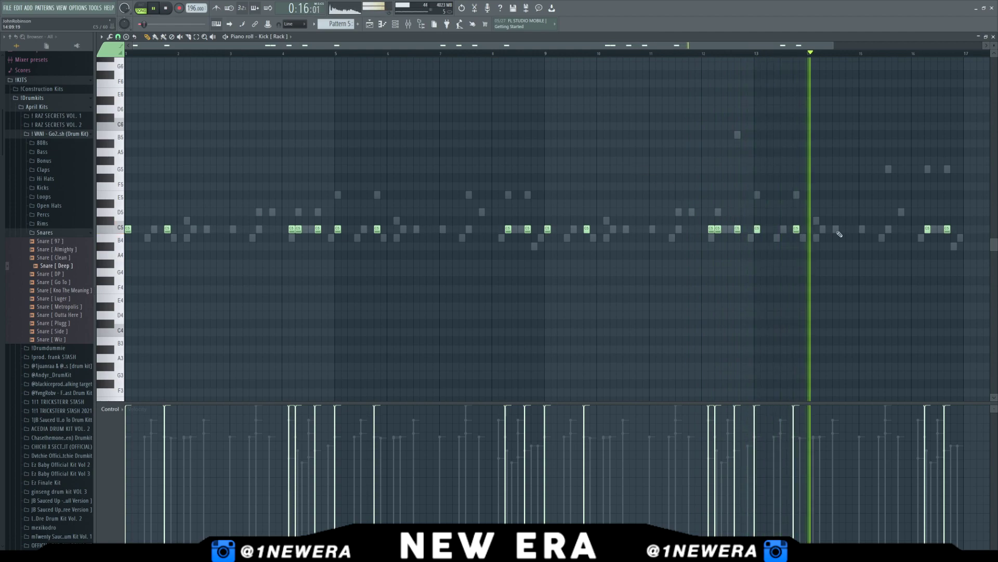
Step: Split Pattern 5 by channel and remove its combined clip from track 8 of the playlist
{"action": "left_click", "coordinate": [398, 24]}
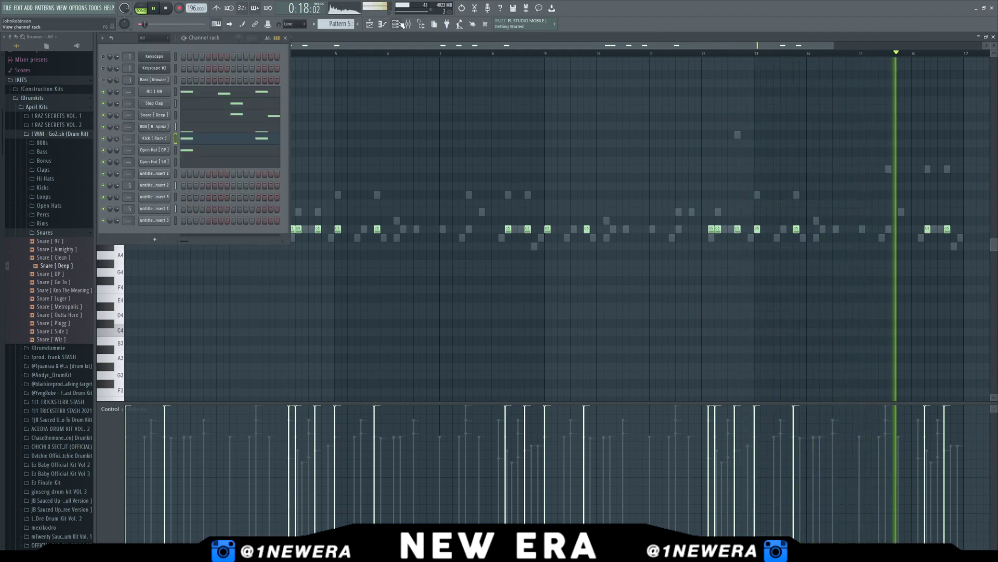
{"action": "left_click", "coordinate": [370, 25]}
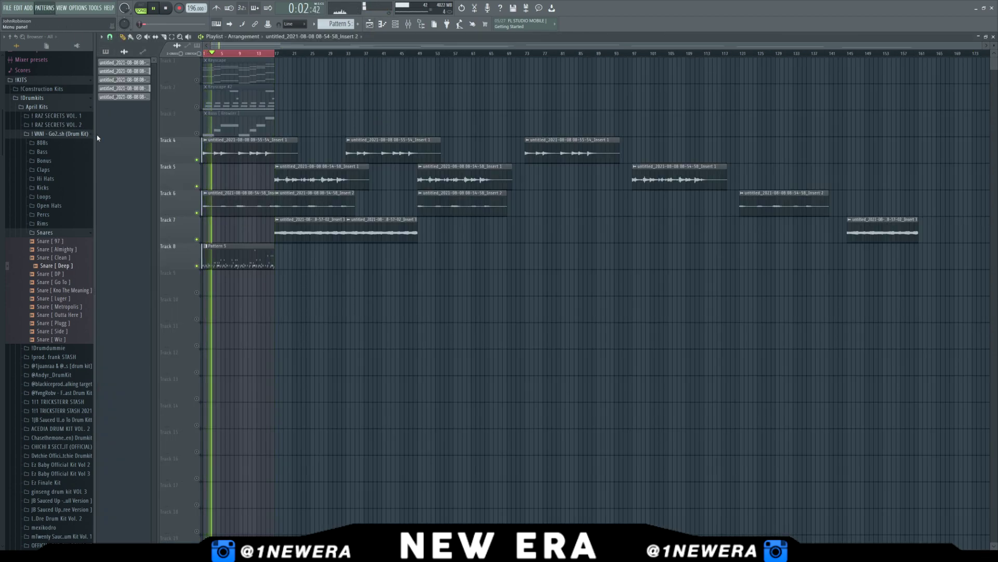
{"action": "right_click", "coordinate": [250, 263]}
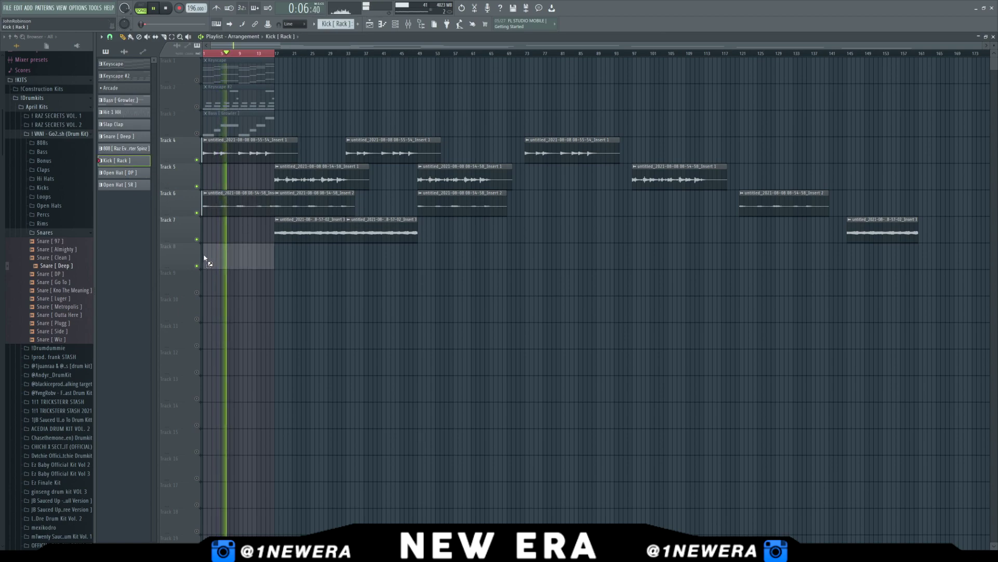
Step: Place the Kick [ Rack ] clip on track 8 at bar 33 and keep the track 7 audio clip at bar 17
{"action": "left_click", "coordinate": [207, 54]}
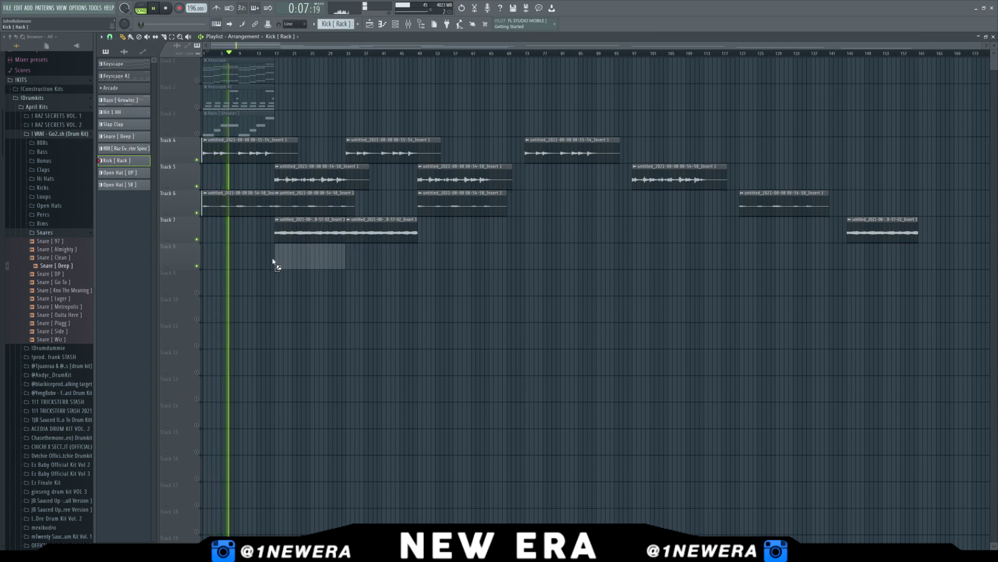
{"action": "left_click", "coordinate": [257, 235]}
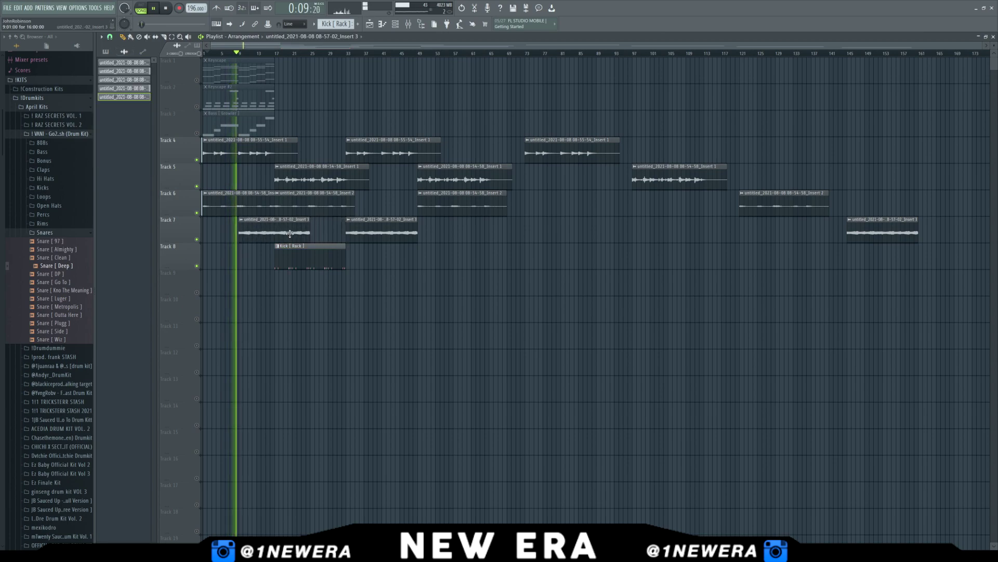
{"action": "left_click_drag", "start_coordinate": [318, 246], "coordinate": [362, 262]}
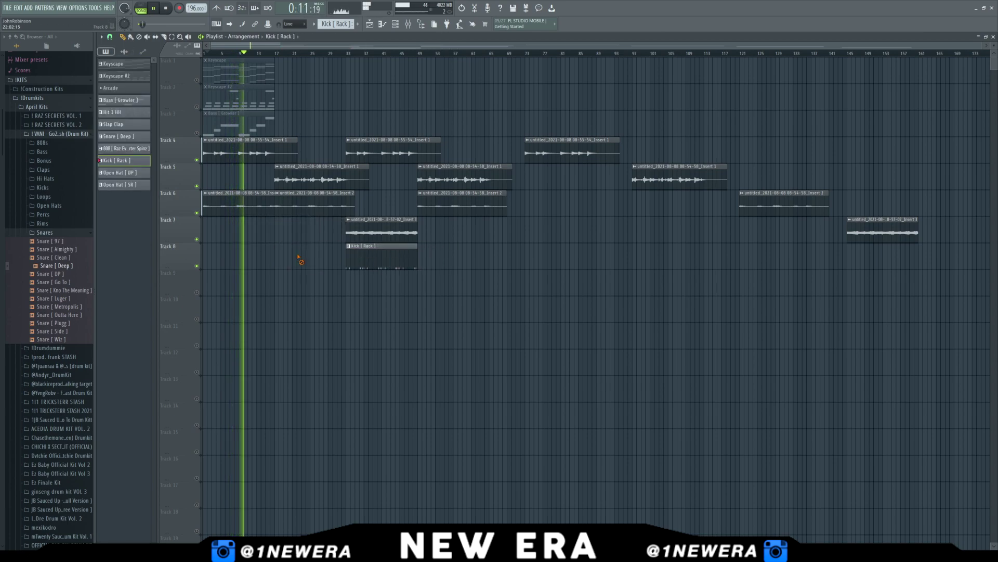
{"action": "left_click", "coordinate": [279, 233]}
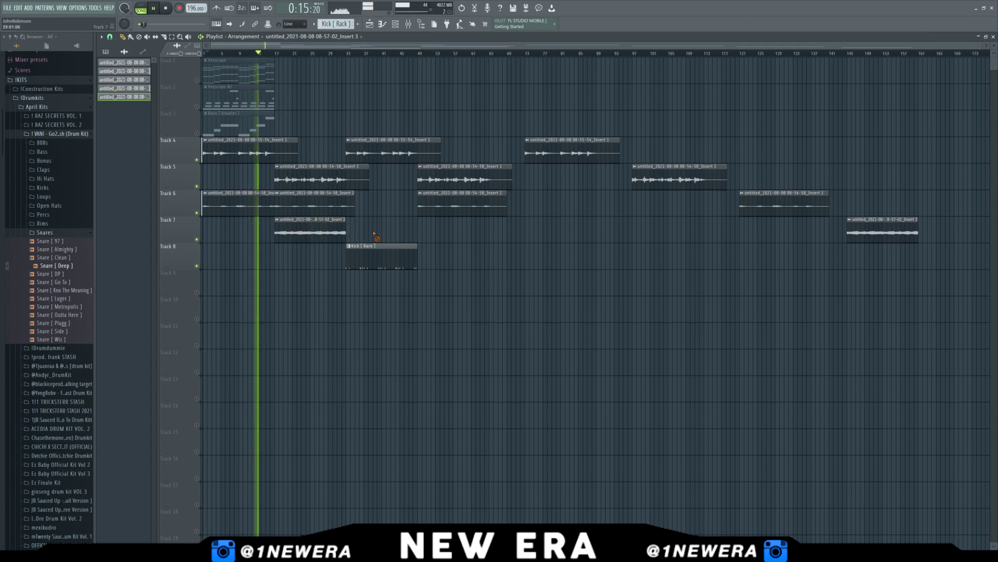
Step: Add the Hit 1 HH pattern to the playlist at bar 33 as part of the drum section
{"action": "left_click", "coordinate": [106, 52]}
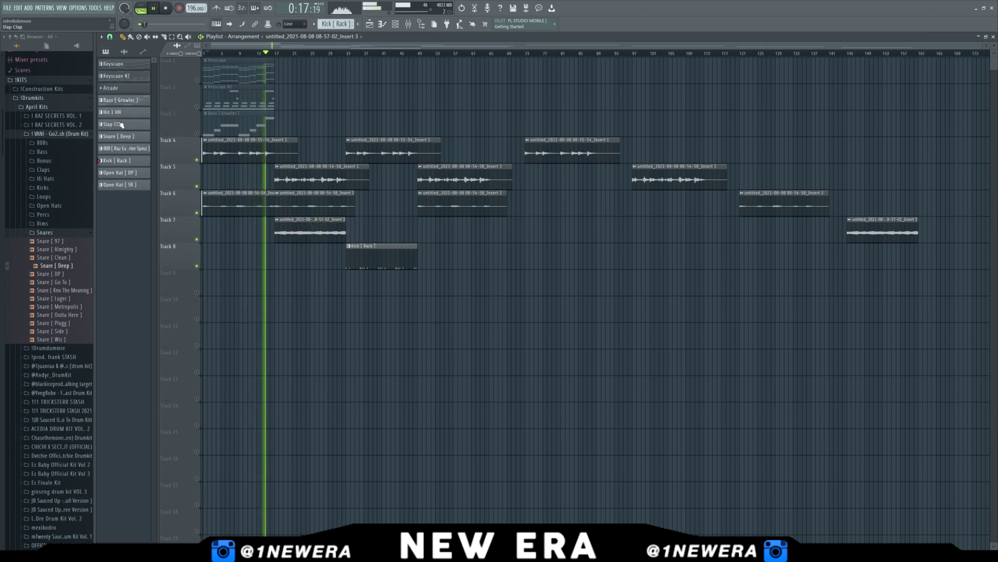
{"action": "left_click_drag", "start_coordinate": [122, 114], "coordinate": [358, 285]}
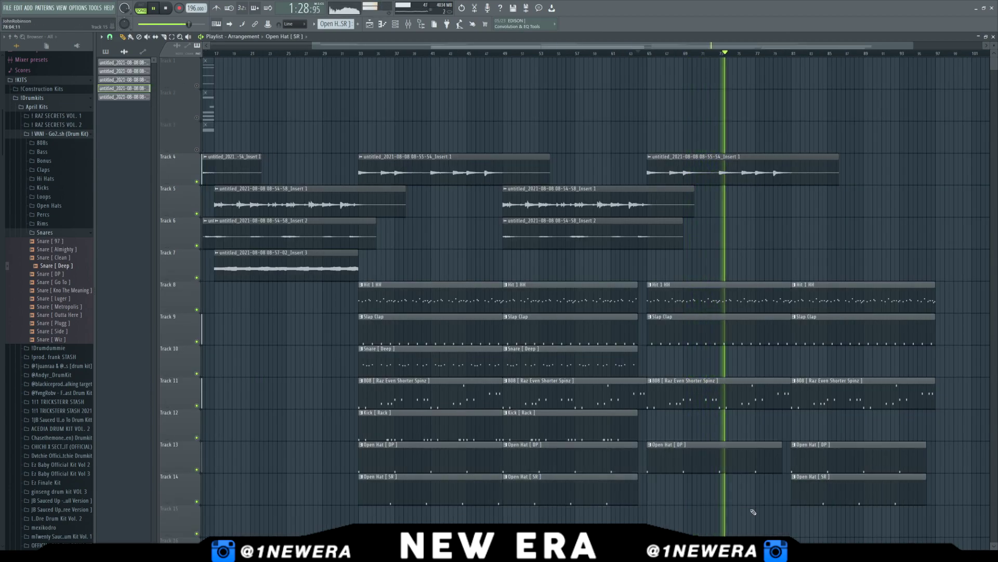
Step: Add a Snare [ Deep ] clip on track 10 and a Kick [ Rack ] clip on track 12 at bar 81
{"action": "left_click", "coordinate": [588, 363]}
{"action": "left_click", "coordinate": [795, 364]}
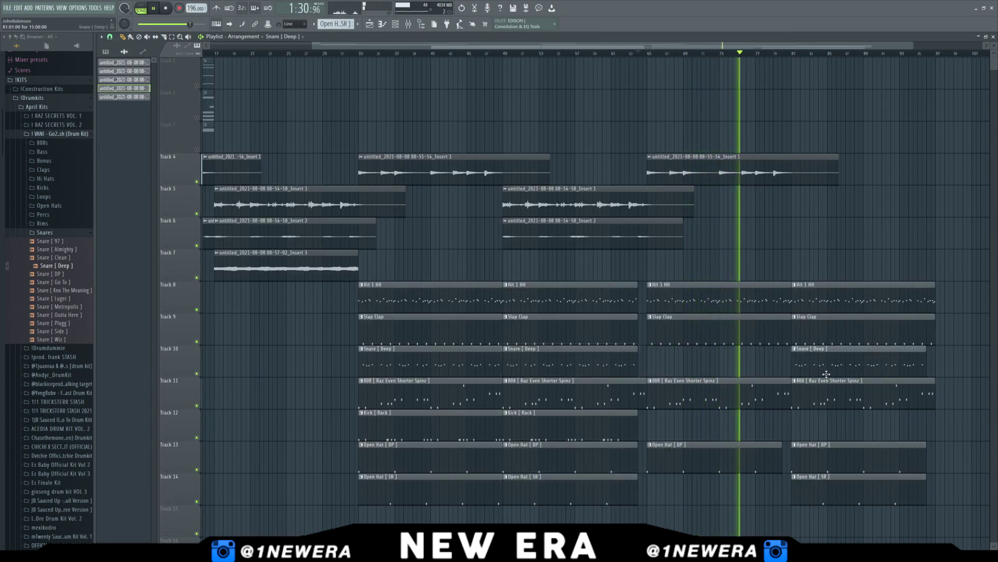
{"action": "left_click", "coordinate": [598, 426]}
{"action": "left_click", "coordinate": [796, 427]}
Step: Trim the last Hit 1 HH and Slap Clap clips so they end at bar 96
{"action": "left_click_drag", "start_coordinate": [965, 376], "coordinate": [925, 390]}
{"action": "left_click_drag", "start_coordinate": [947, 340], "coordinate": [921, 294]}
{"action": "left_click_drag", "start_coordinate": [933, 291], "coordinate": [924, 291]}
{"action": "left_click", "coordinate": [853, 244], "text": "ctrl"}
Step: Place a copy of the track 5 melody audio clip at bar 81
{"action": "scroll", "coordinate": [696, 217], "scroll_direction": "right", "scroll_amount": 3}
{"action": "mouse_move", "coordinate": [585, 176]}
{"action": "left_mouse_down"}
{"action": "mouse_move", "coordinate": [729, 171]}
{"action": "mouse_move", "coordinate": [586, 179]}
{"action": "left_mouse_up"}
{"action": "left_click", "coordinate": [678, 54]}
{"action": "right_click", "coordinate": [697, 172]}
{"action": "scroll", "coordinate": [307, 189], "scroll_direction": "down", "scroll_amount": 3}
{"action": "left_click", "coordinate": [307, 188]}
{"action": "left_click", "coordinate": [863, 201]}
Step: Copy the audio clips at bar 17 on tracks 5, 6 and 7 to bar 97
{"action": "scroll", "coordinate": [811, 203], "scroll_direction": "down", "scroll_amount": 2}
{"action": "left_click_drag", "start_coordinate": [515, 198], "coordinate": [343, 268]}
{"action": "left_click_drag", "start_coordinate": [340, 229], "coordinate": [873, 229]}
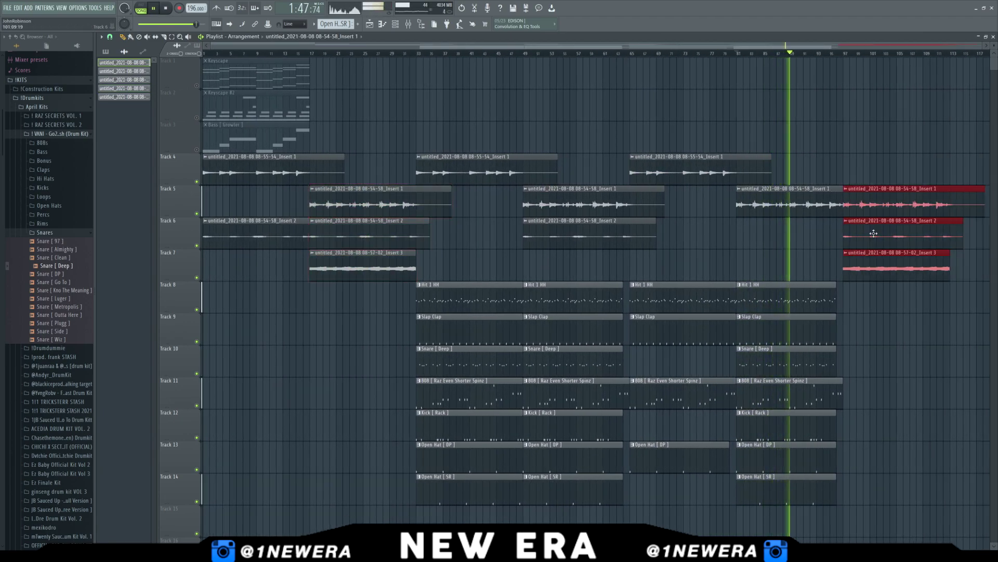
Step: Copy the melody and drum clips of the section starting at bar 33 to bar 113
{"action": "scroll", "coordinate": [842, 56], "scroll_direction": "down", "scroll_amount": 1}
{"action": "left_click_drag", "start_coordinate": [897, 60], "coordinate": [449, 530]}
{"action": "left_click_drag", "start_coordinate": [505, 160], "coordinate": [534, 160]}
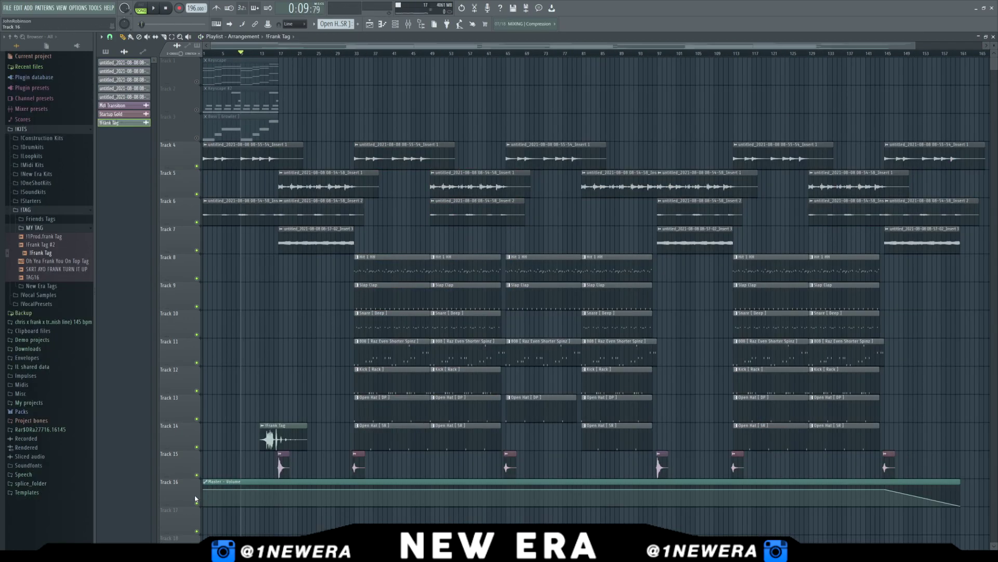